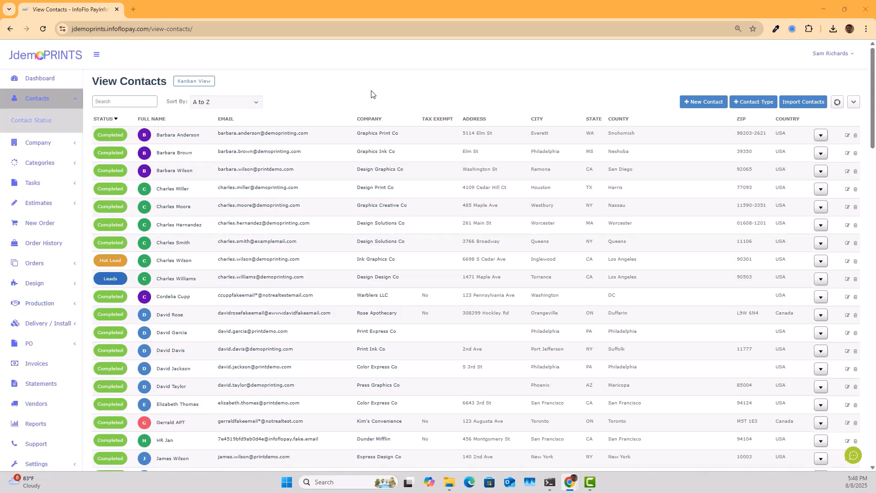
- Open Settings and expand the Contact Page section
scroll(74, 324, down, 2)
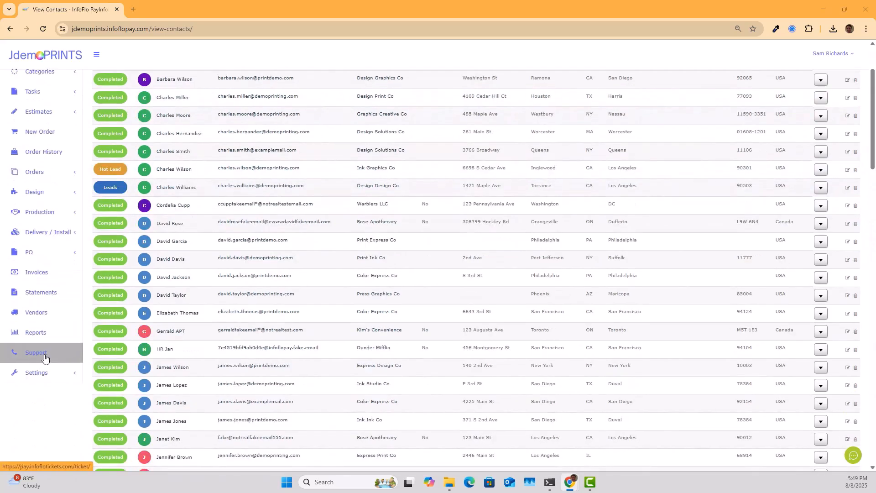
click(37, 373)
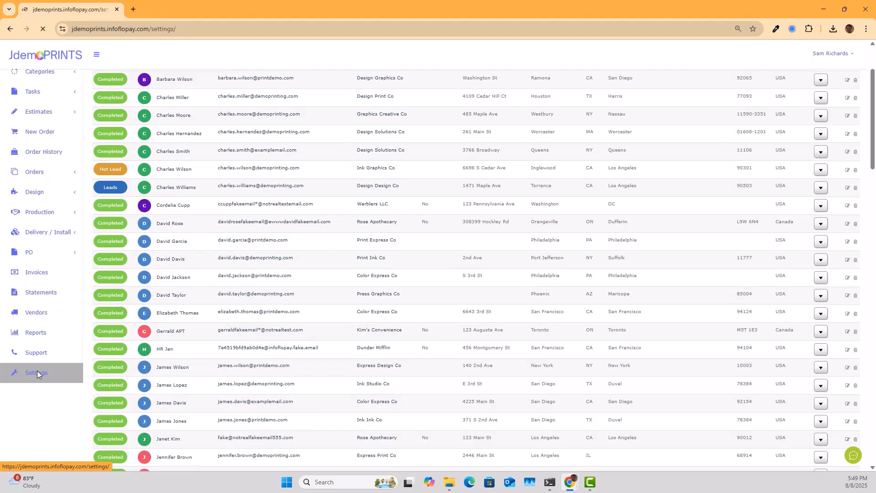
click(201, 218)
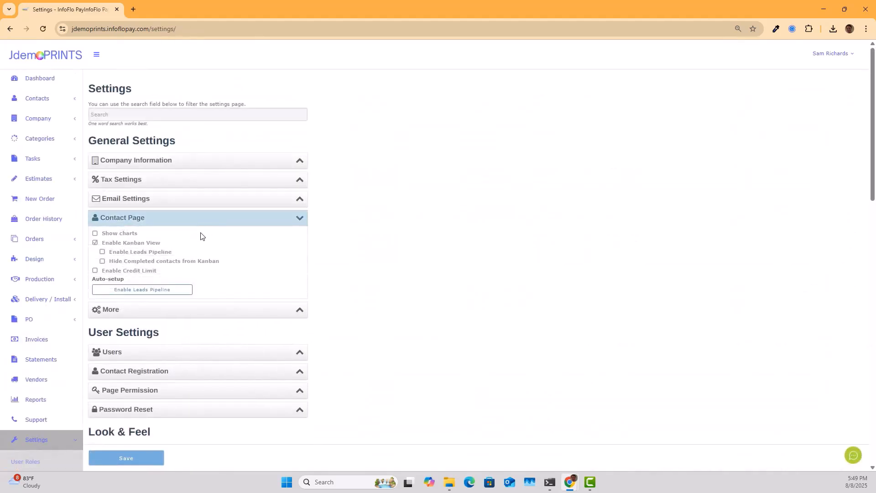
- Turn off Enable Kanban View and launch the Leads Pipeline auto-setup, revealing its Completed-contacts warning
click(95, 243)
drag(95, 244, 186, 244)
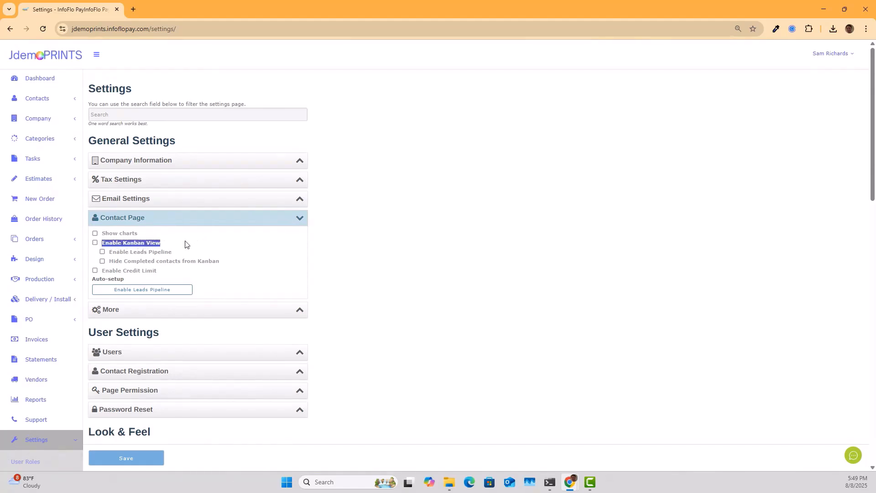
click(231, 250)
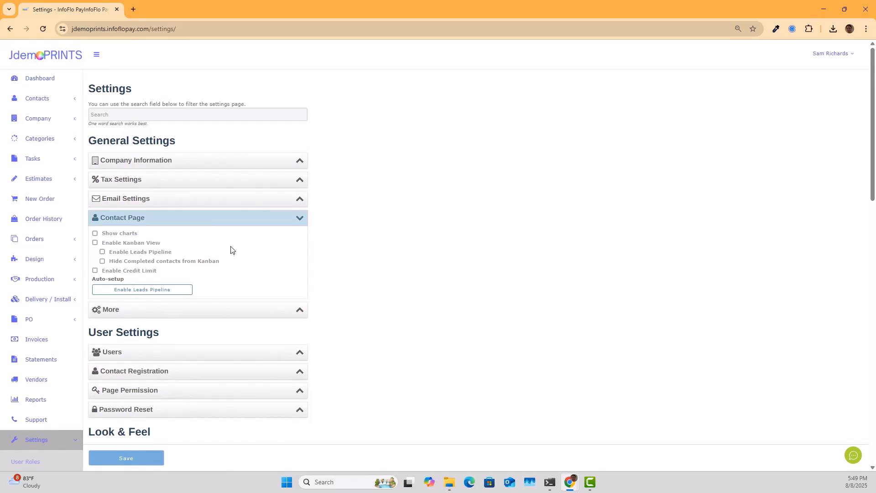
click(137, 291)
drag(333, 84, 472, 92)
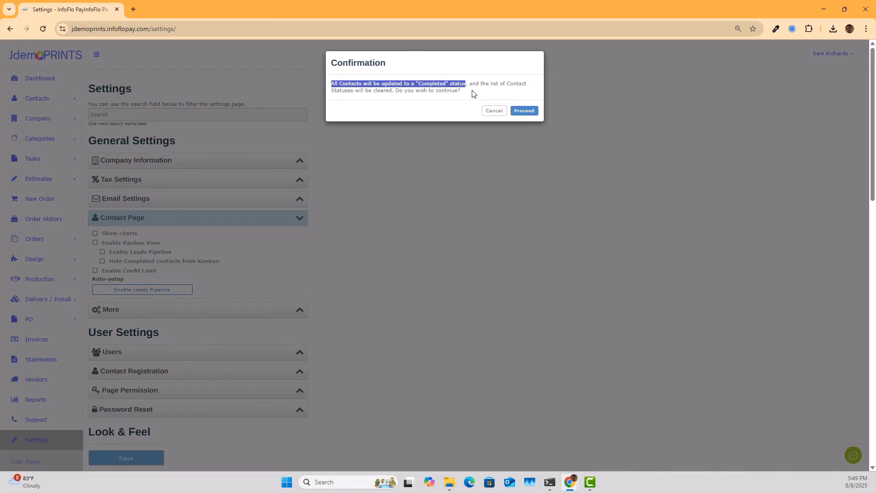
- Proceed with the Leads Pipeline auto-setup and wait for View Contacts to reload
click(473, 93)
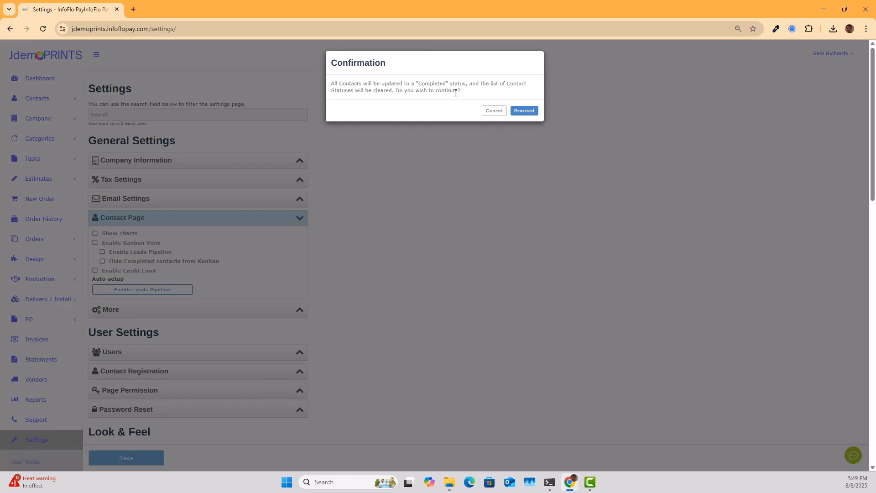
click(525, 111)
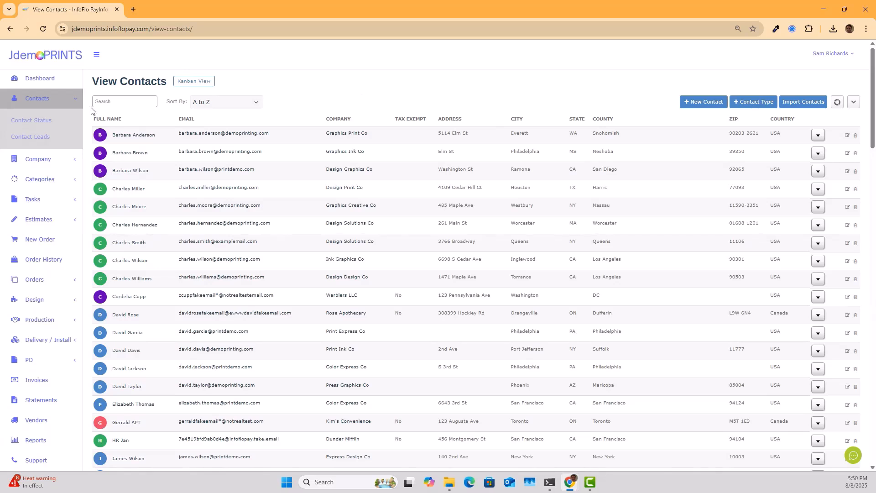
- Open Contact Leads, go back to all contacts, then reopen the still-empty leads list
click(32, 136)
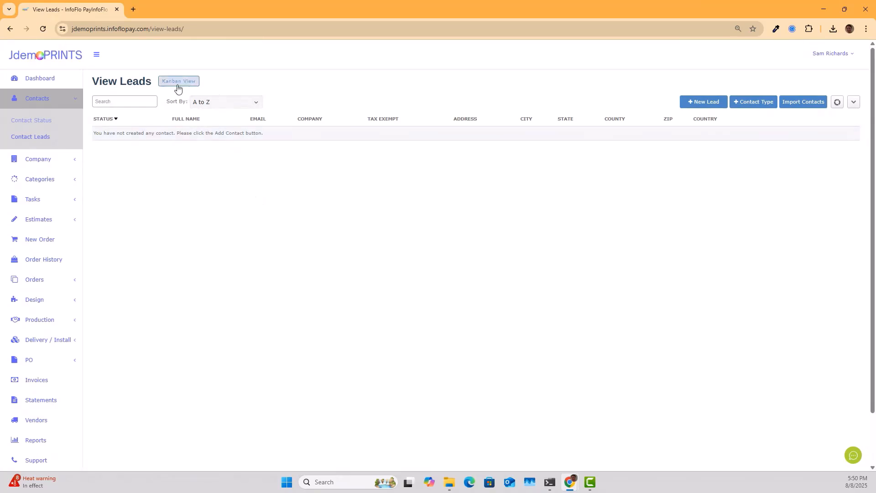
click(42, 101)
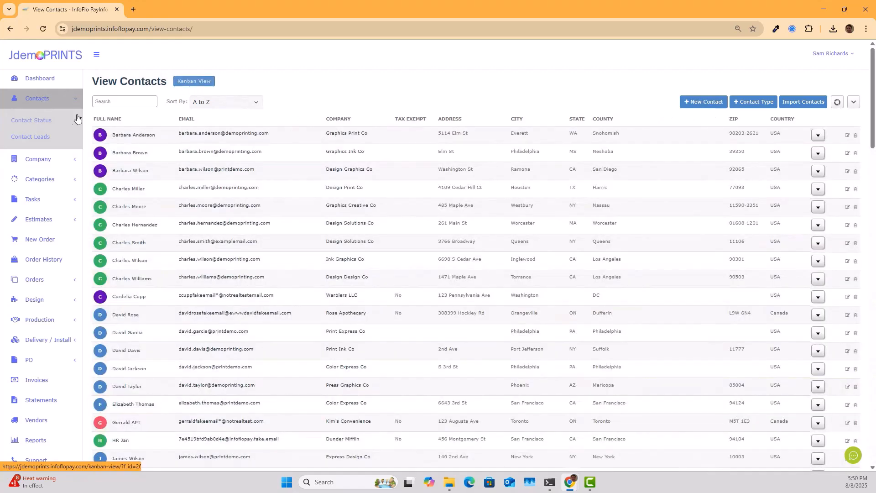
click(49, 136)
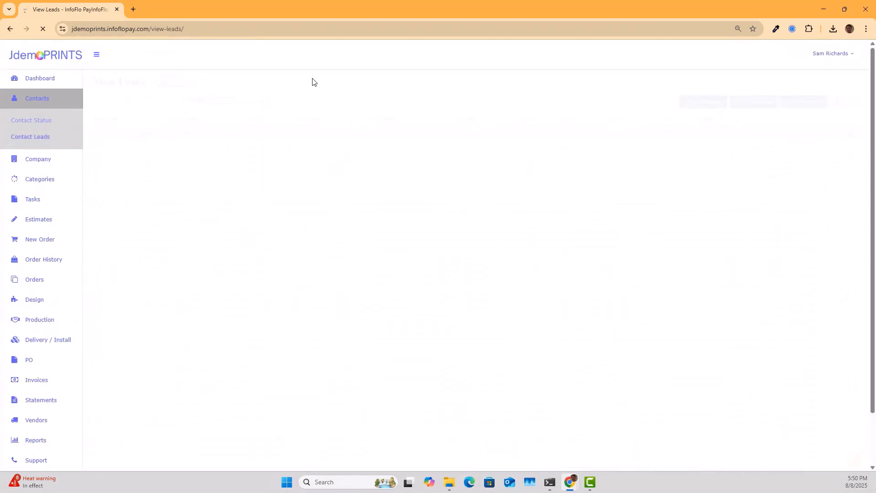
- Switch the contacts to Kanban View and check the Leads stage heading
click(179, 82)
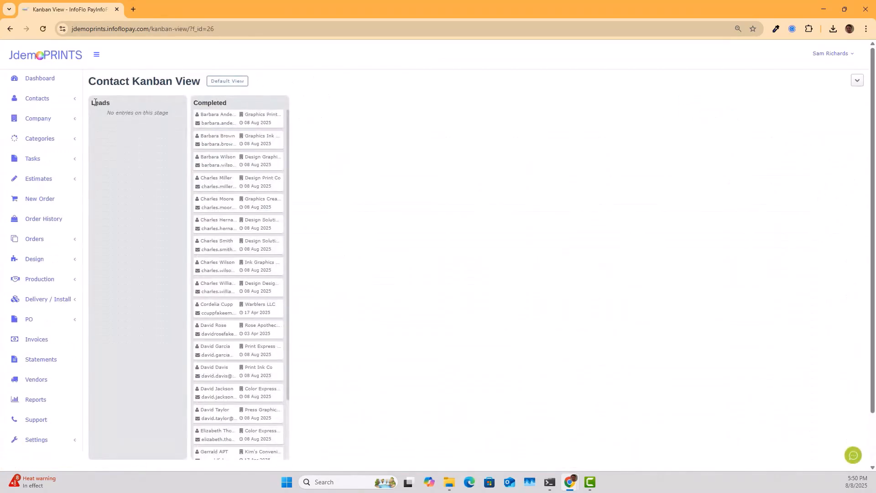
drag(93, 102, 107, 101)
click(134, 171)
- Open Contact Status in a new tab showing the Completed and Leads statuses
click(73, 99)
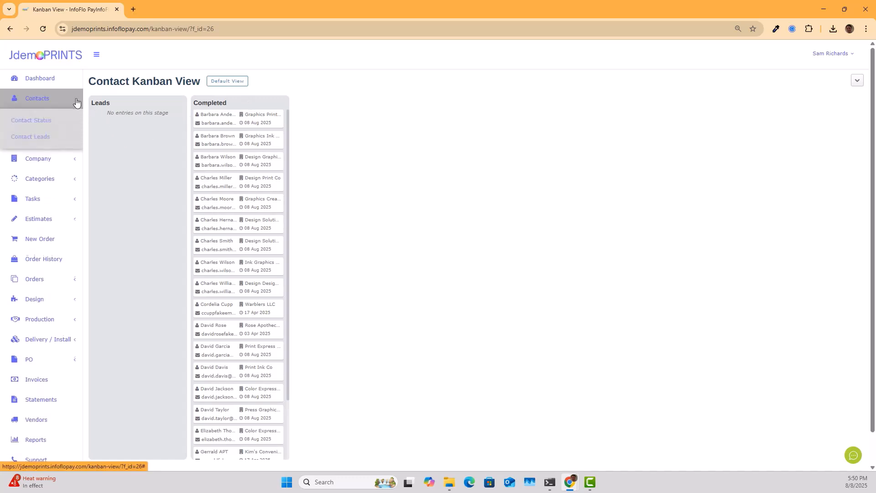
right_click(32, 122)
click(64, 130)
click(192, 9)
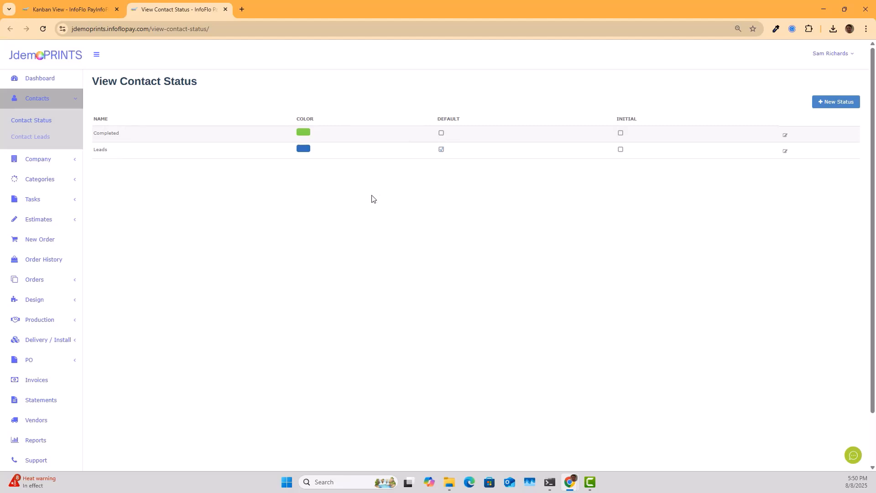
- Submit a new status named 'Hot Lead' with the orange swatch, then go back to the Kanban tab
click(837, 107)
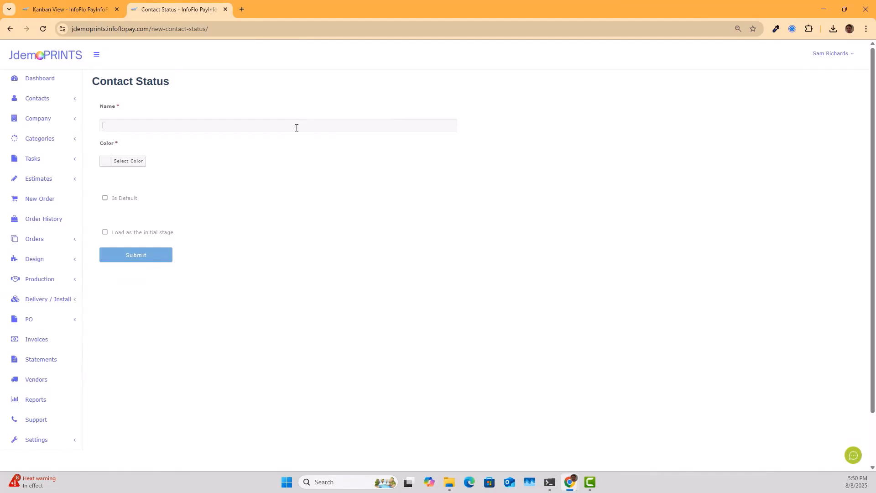
text(Hot Lead)
click(110, 164)
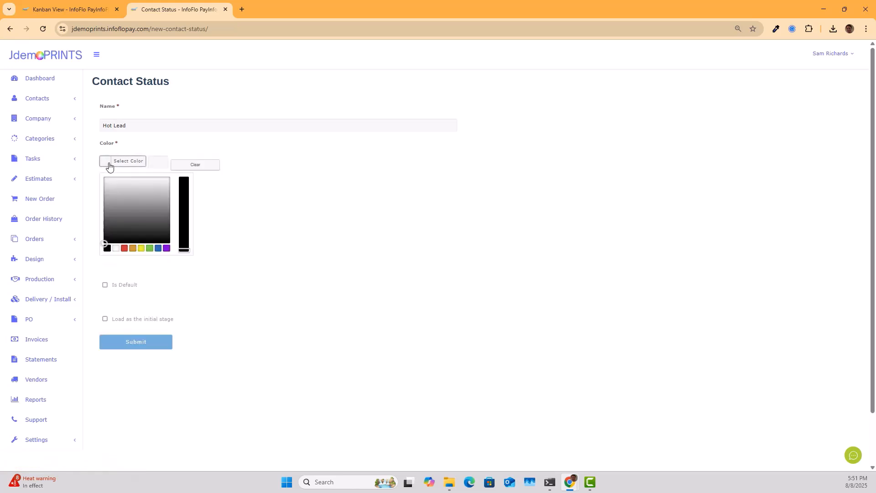
click(133, 248)
click(132, 346)
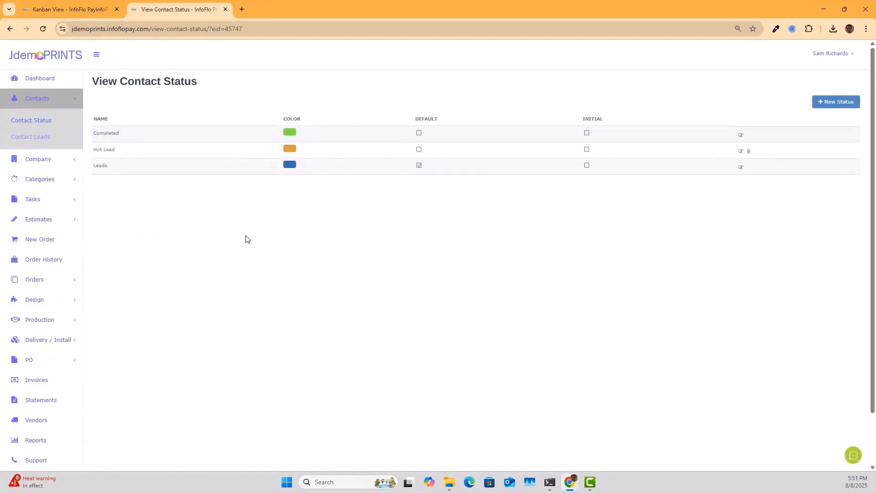
click(64, 3)
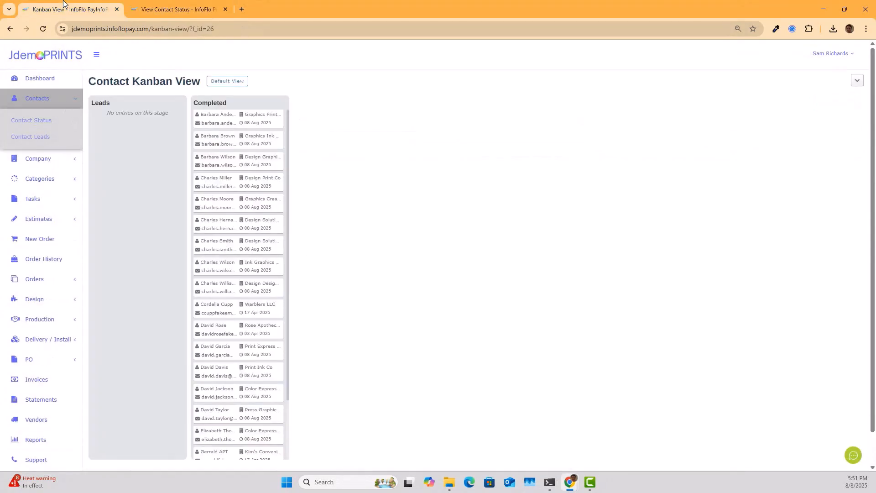
- Refresh the board, drag Graphics Creative Co and Graphics Print Co into Leads, and open Contact Leads
click(47, 26)
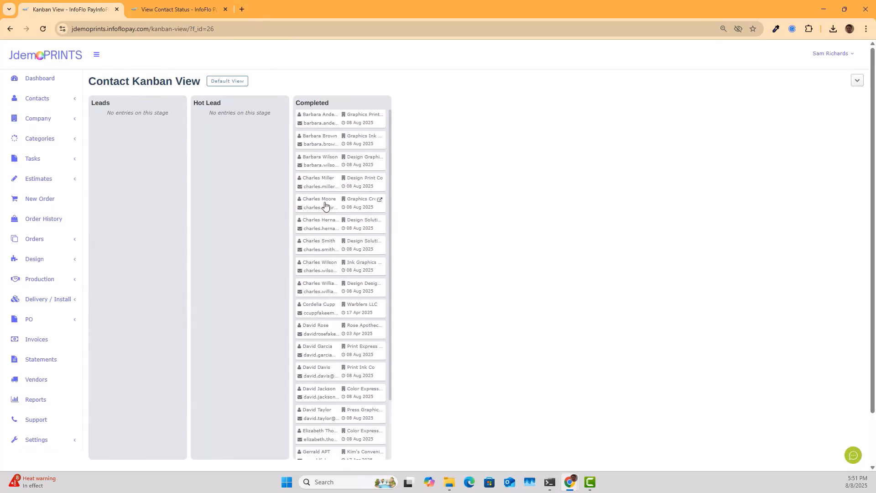
drag(325, 205, 130, 156)
drag(332, 121, 129, 156)
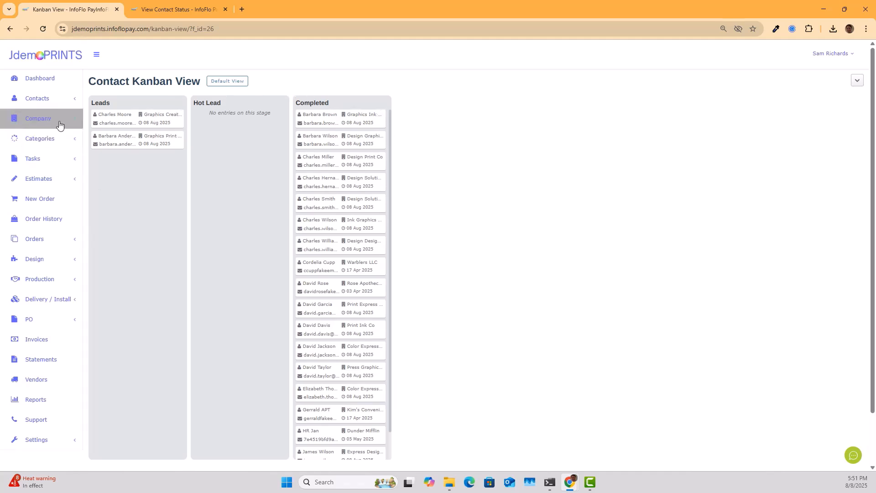
click(73, 99)
click(33, 138)
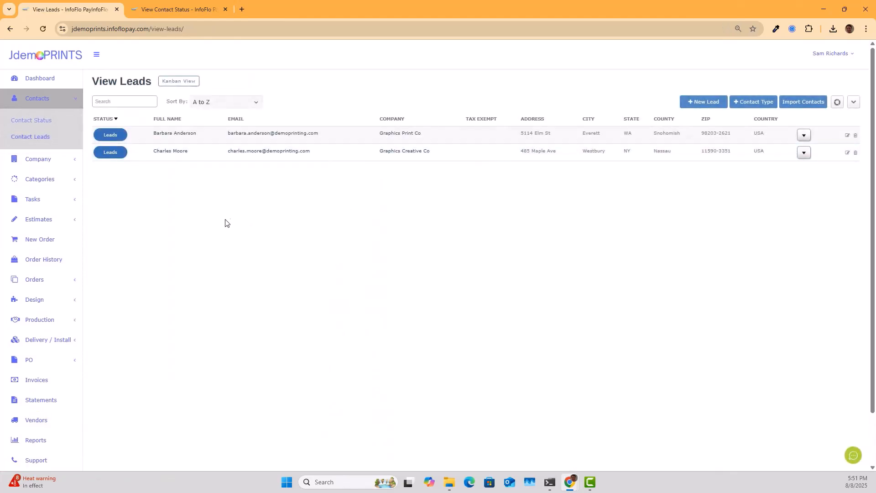
- Check the first lead's status options without changing them, then select and copy its name
click(113, 137)
click(113, 134)
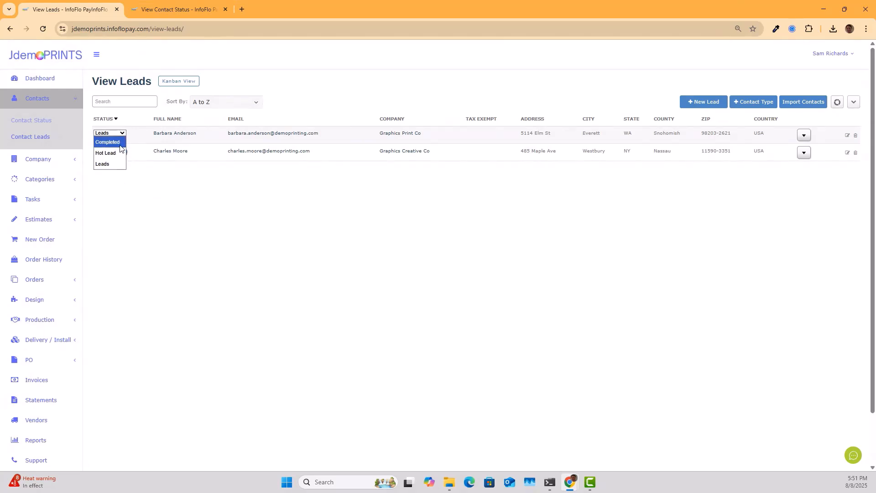
click(185, 183)
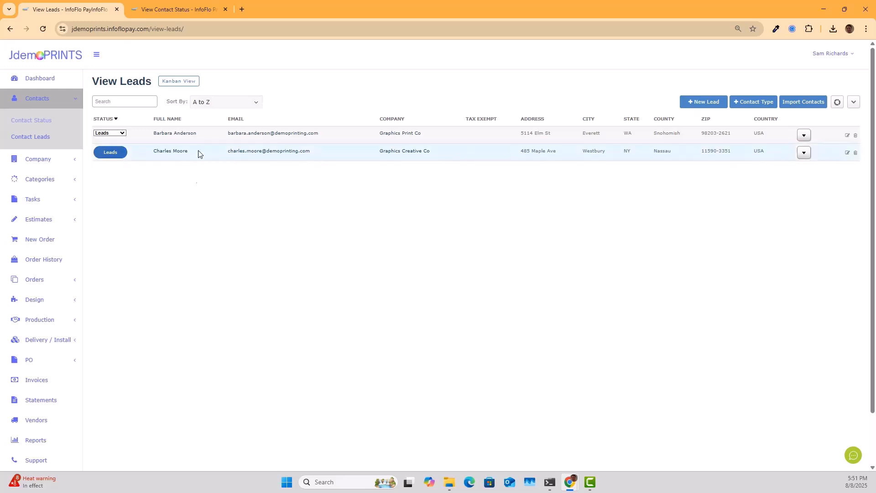
drag(197, 134, 154, 136)
key(ctrl+c)
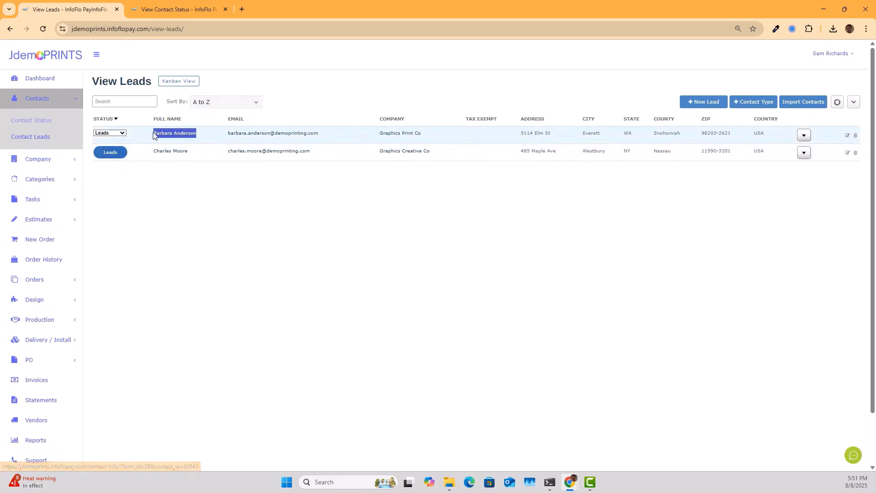
- Open Estimates in a new tab and switch to it
right_click(50, 220)
click(98, 227)
click(299, 6)
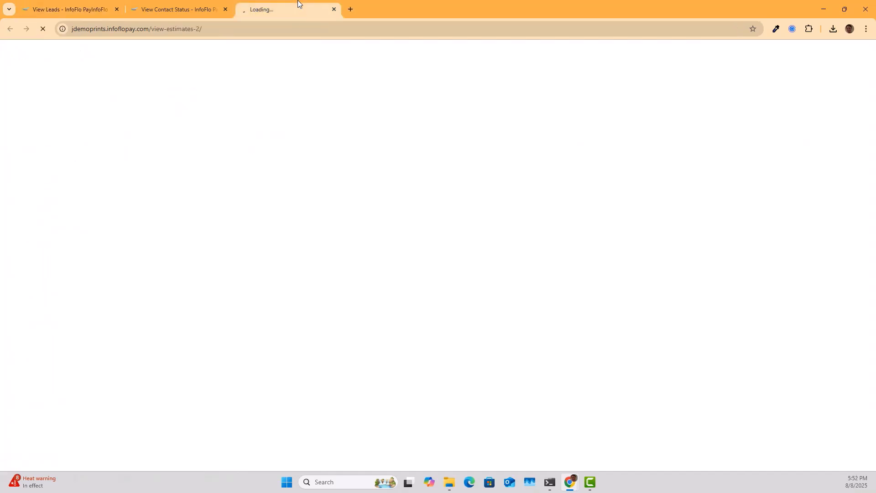
- Start a new estimate, paste the lead's name into Contact search (no match), and return to View Leads
click(820, 101)
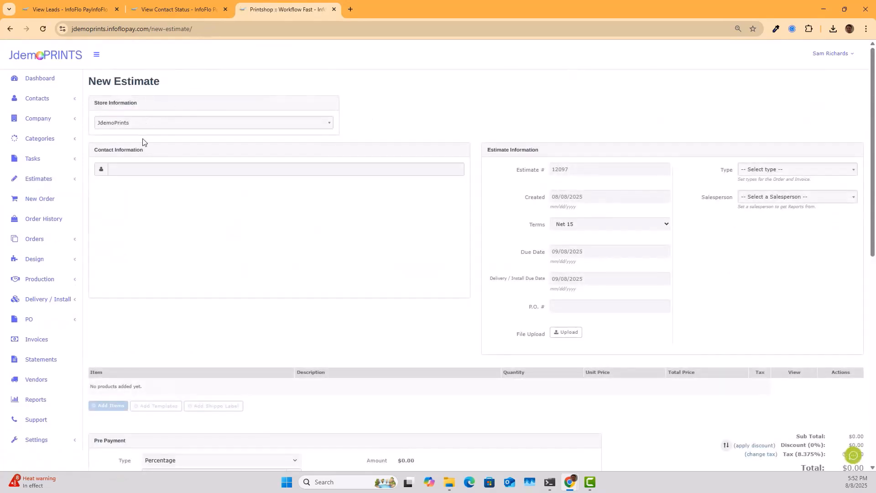
click(148, 168)
key(ctrl+v)
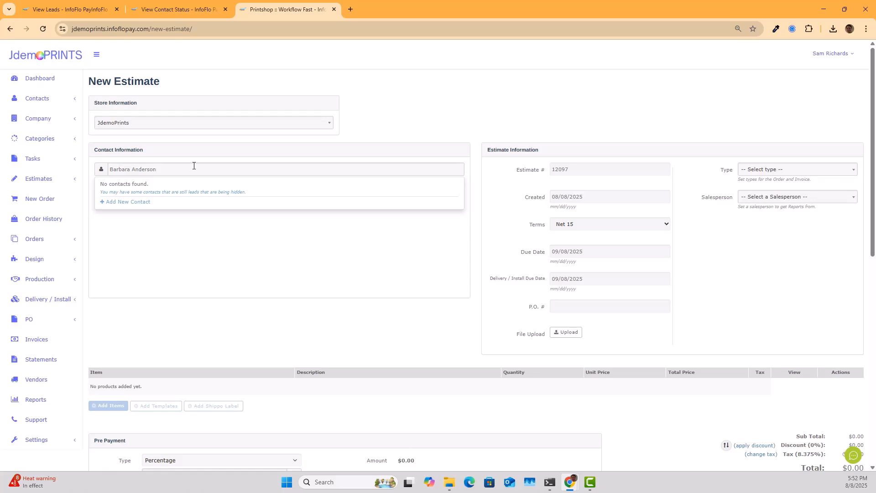
key(ctrl+1)
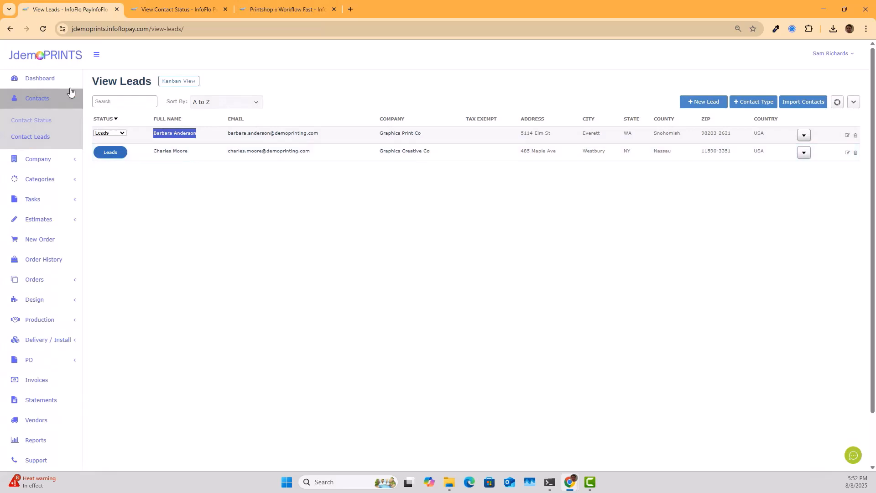
- Refresh View Leads, set Graphics Print Co's status to Completed, view Kanban, then return to the estimate tab
click(43, 29)
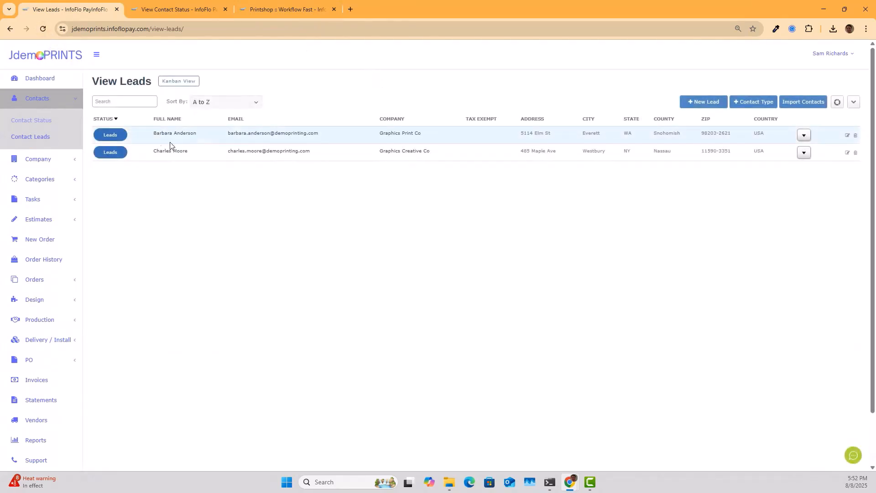
click(111, 135)
click(110, 133)
click(107, 143)
click(478, 88)
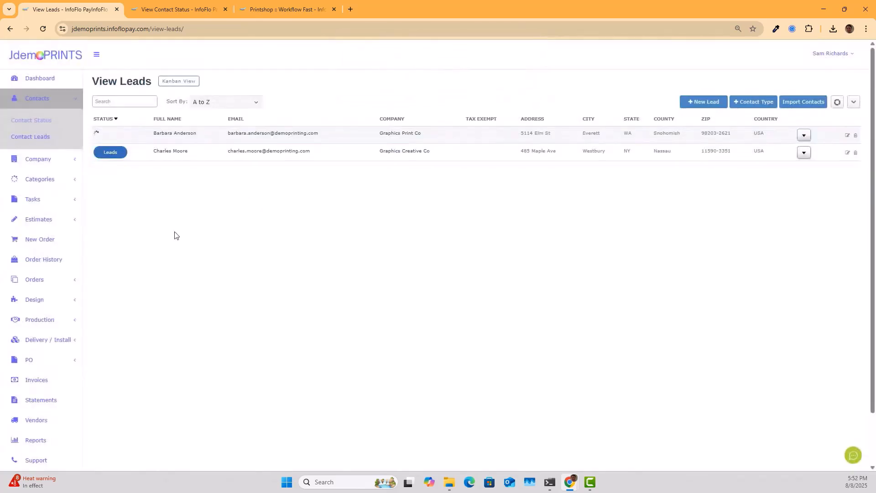
click(176, 83)
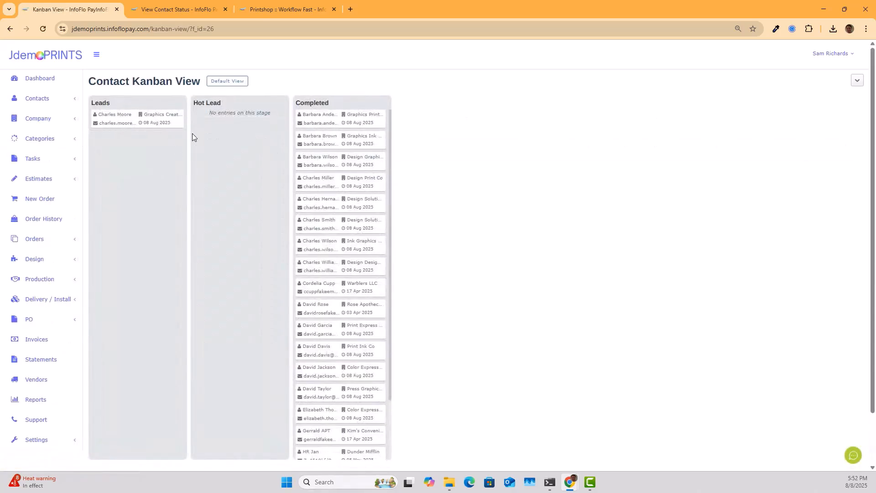
click(280, 3)
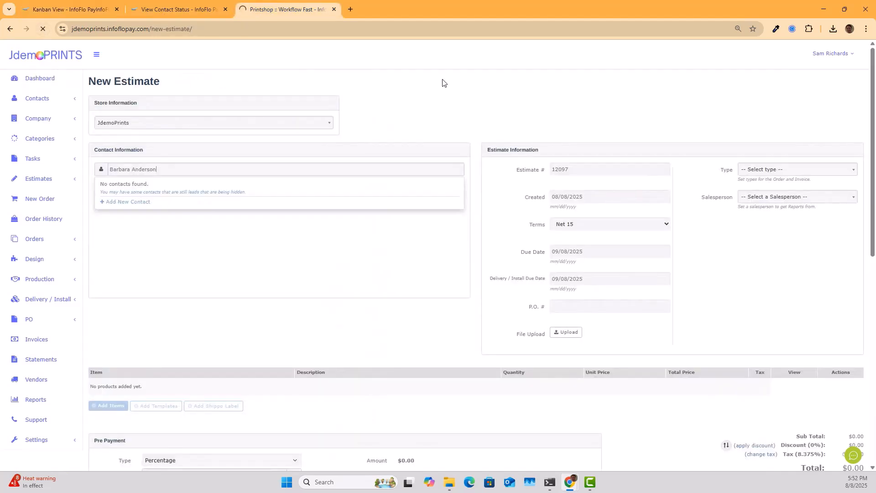
- Paste the lead name into the estimate's contact search again, then open demoprintshop.infoflopay.com in a new tab
click(167, 171)
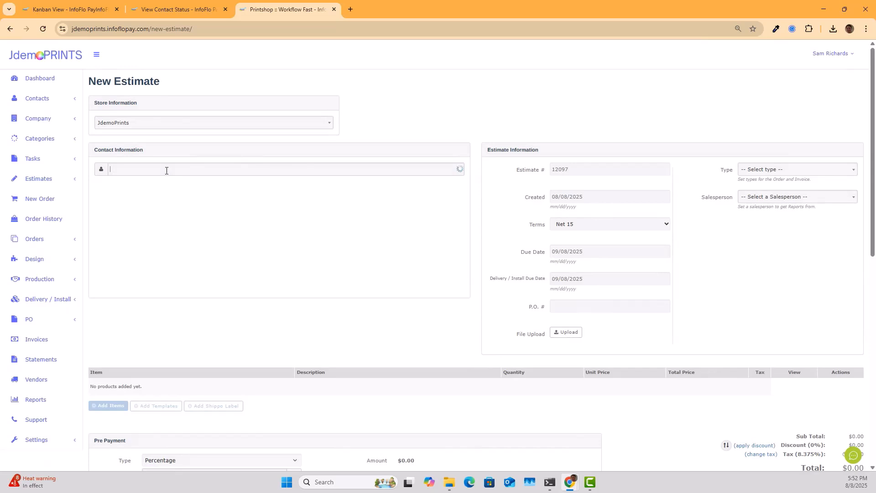
key(ctrl+v)
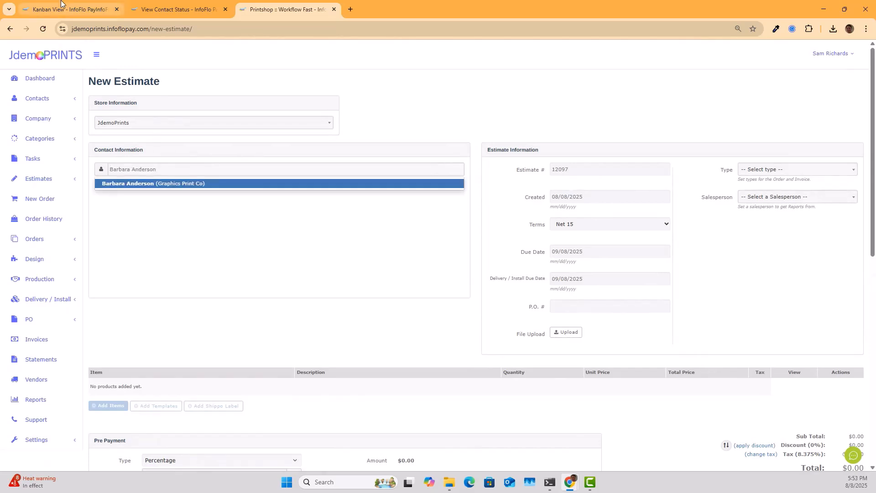
click(350, 9)
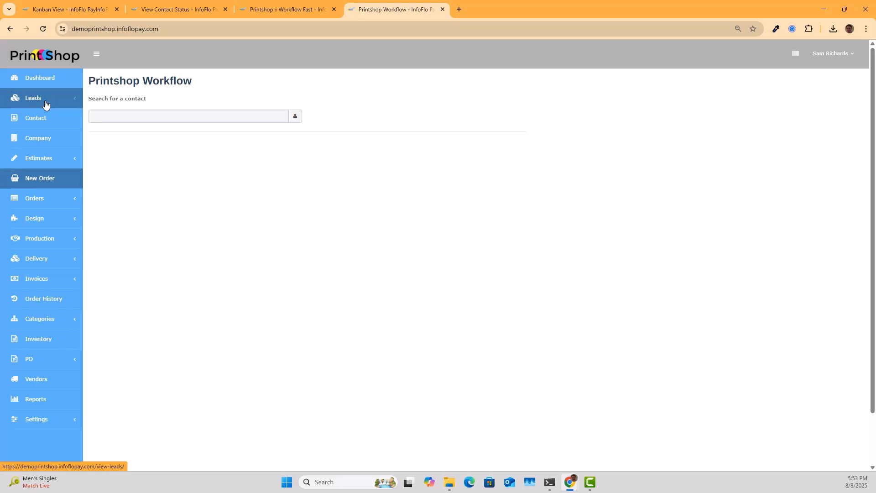
- From Leads, open the Leads Status page in a new browser tab
click(64, 14)
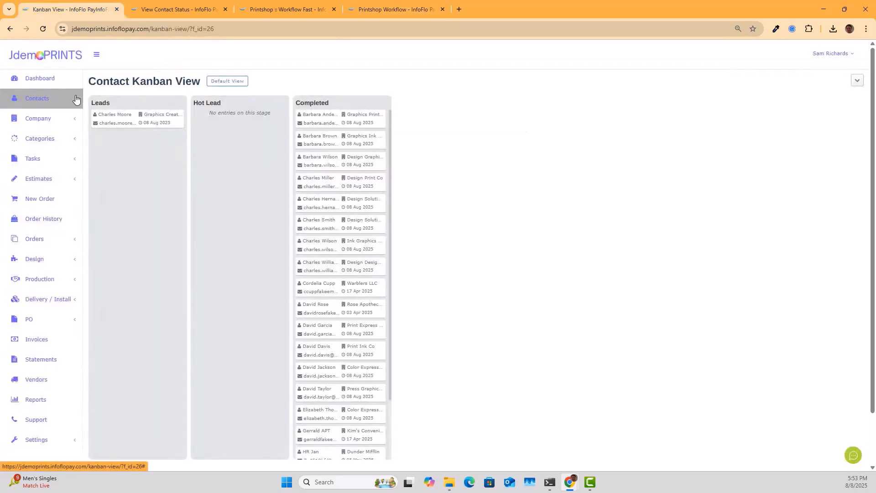
click(76, 100)
click(412, 4)
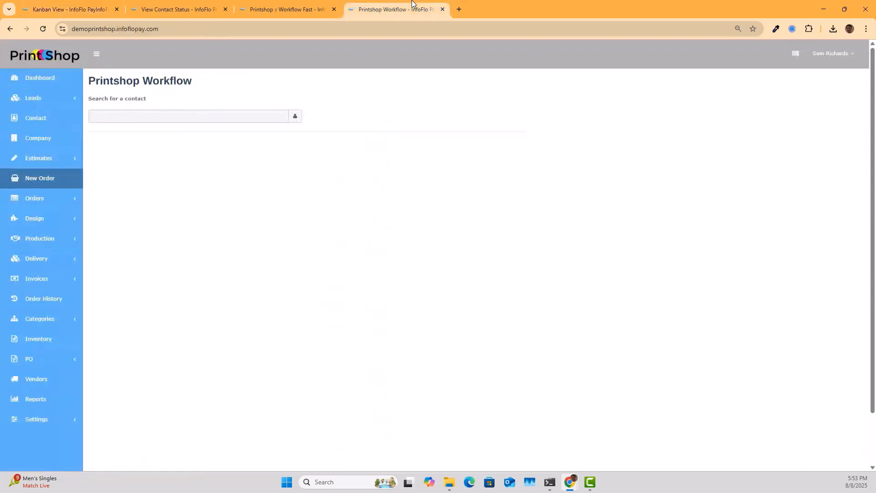
click(31, 107)
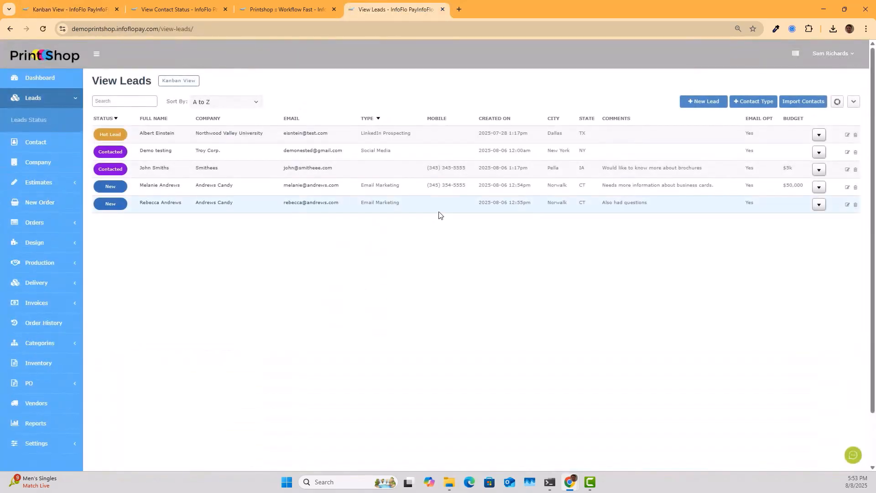
right_click(22, 118)
click(68, 127)
- Review the lead statuses Completed through New, then switch View Leads to Kanban View
click(502, 10)
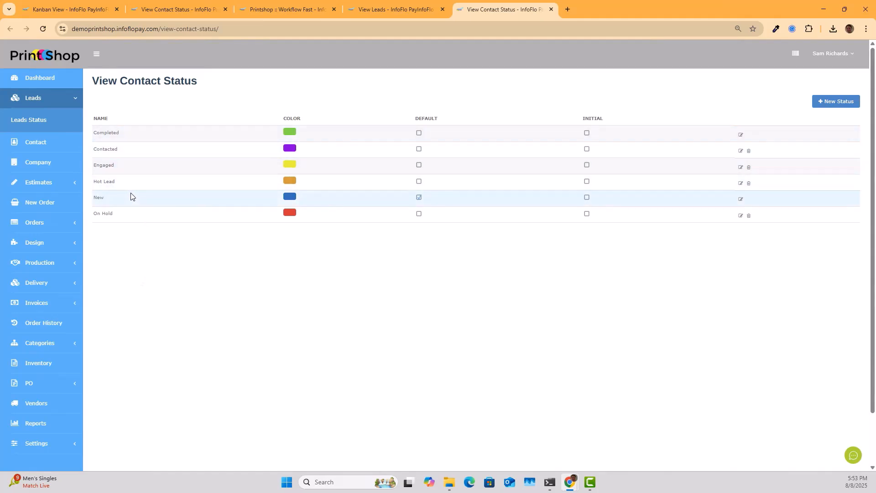
drag(111, 202, 97, 119)
click(149, 235)
click(25, 101)
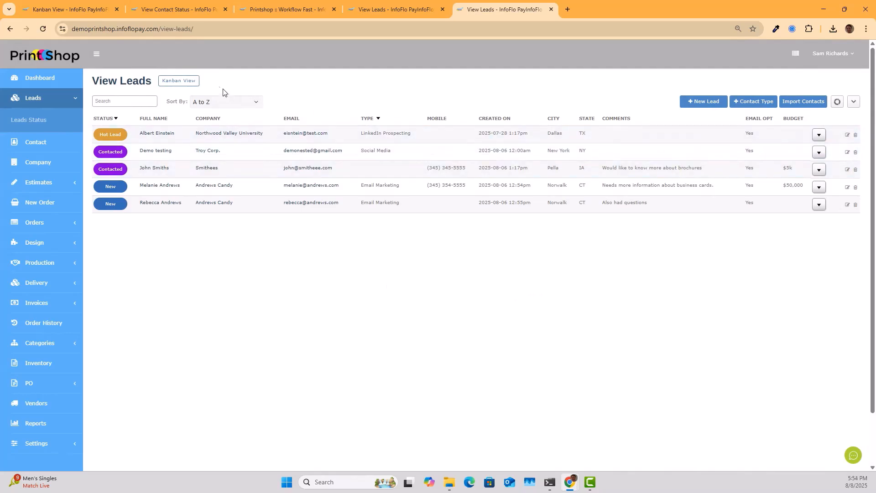
click(189, 81)
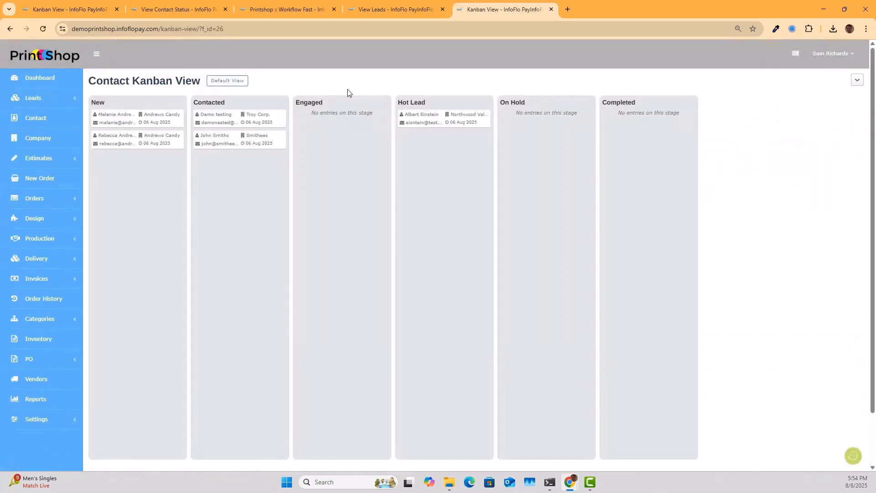
- Drag both Andrews Candy cards to Contacted and Demo testing to Engaged, then return to Default View
drag(130, 122, 236, 169)
drag(138, 117, 245, 185)
drag(265, 125, 336, 122)
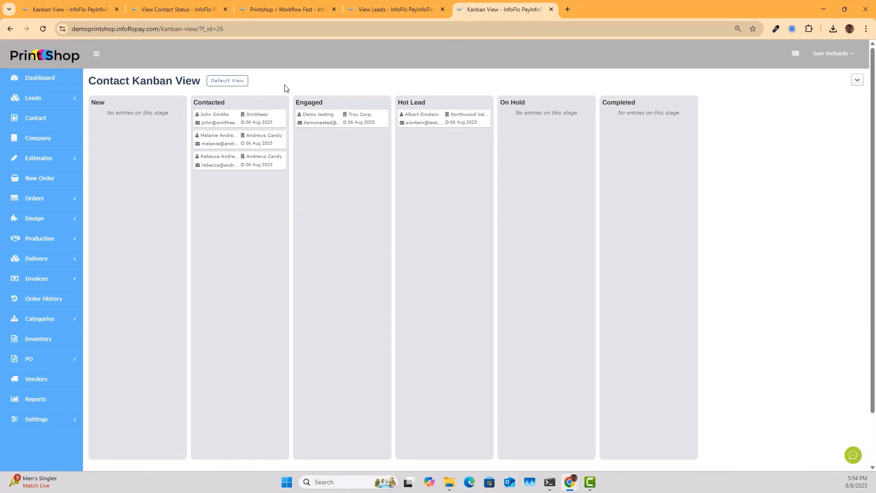
click(216, 81)
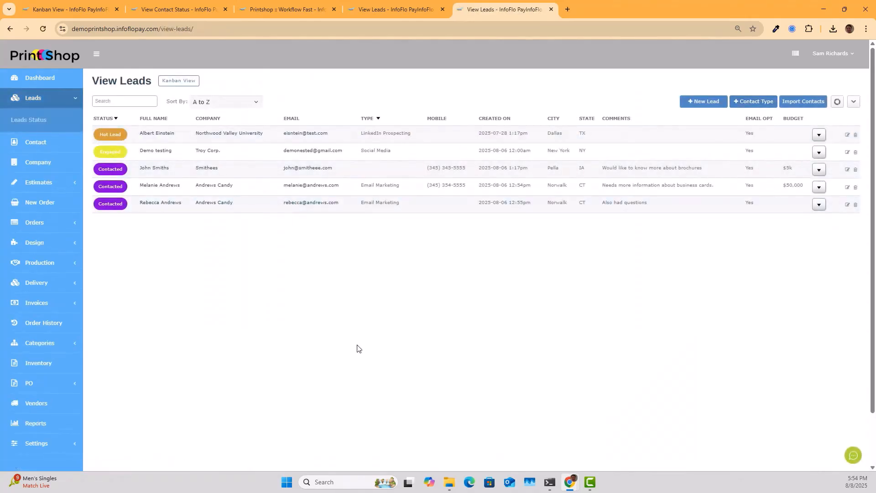
click(853, 102)
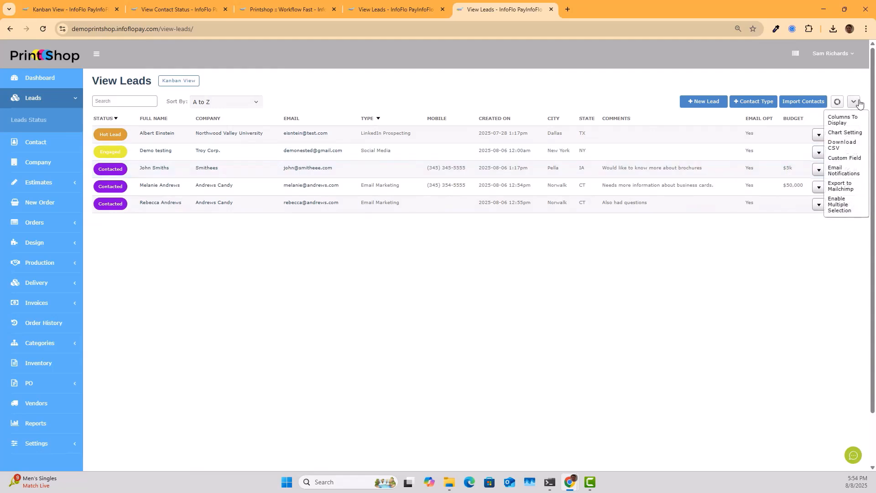
- Enable multiple selection, tick the Northwood Valley University and Troy Corp leads, and apply Bulk Update Status
click(840, 204)
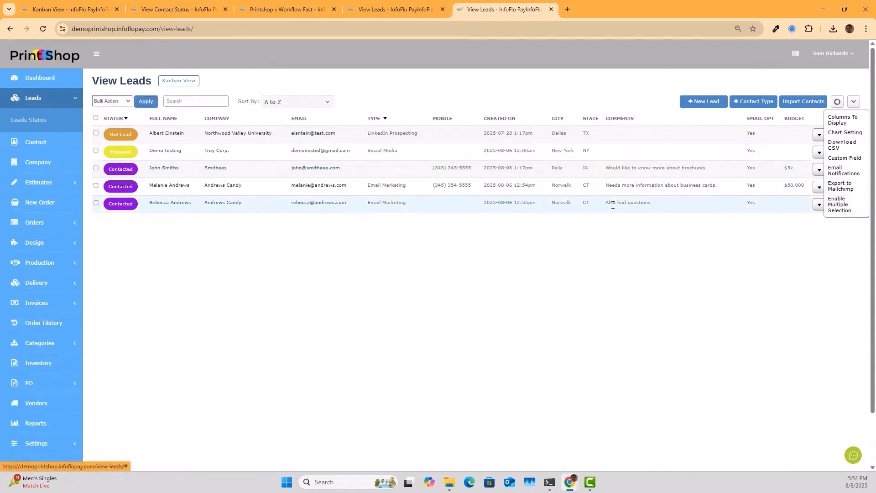
click(96, 133)
click(96, 158)
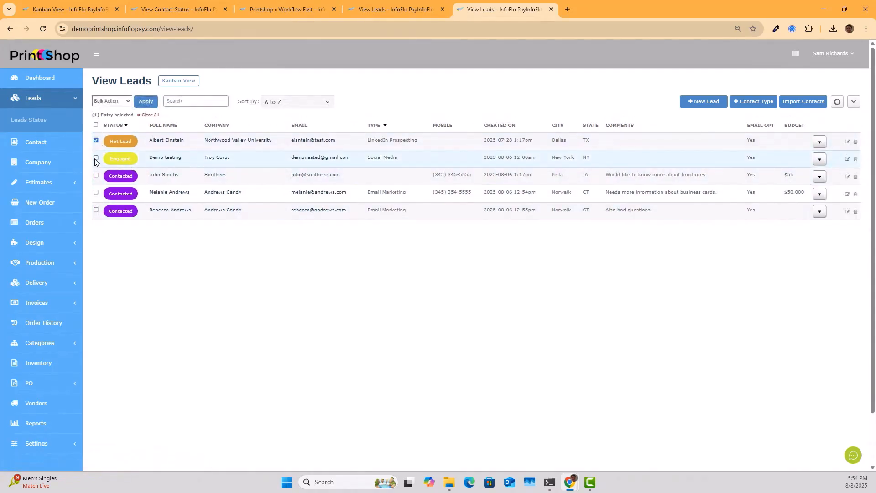
click(110, 102)
click(107, 132)
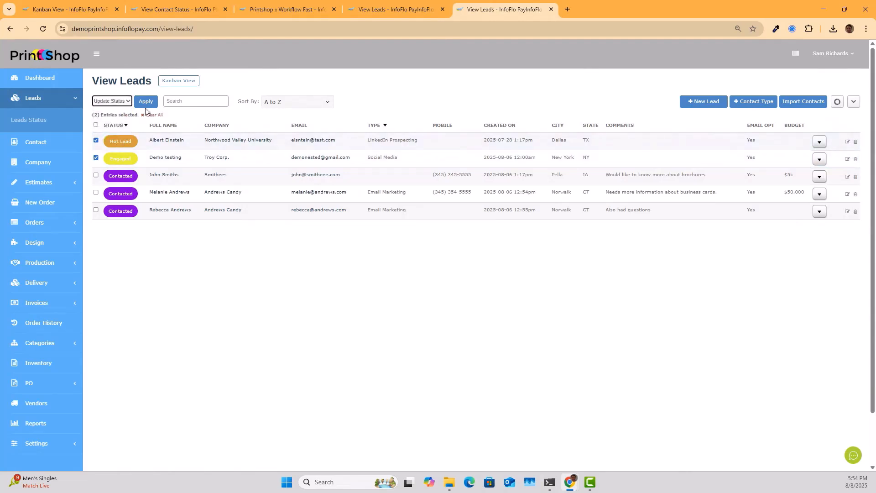
click(149, 104)
- Set both selected leads' status to On Hold, submit, and close the confirmation
click(397, 100)
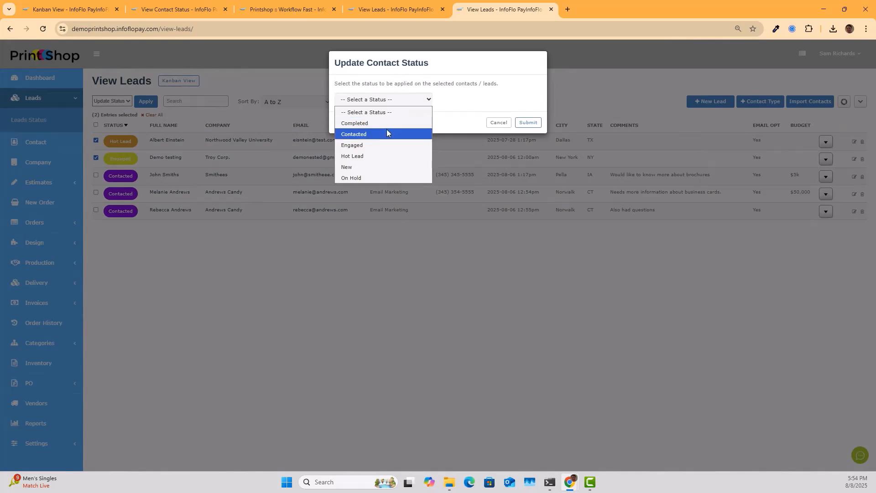
click(371, 178)
click(529, 123)
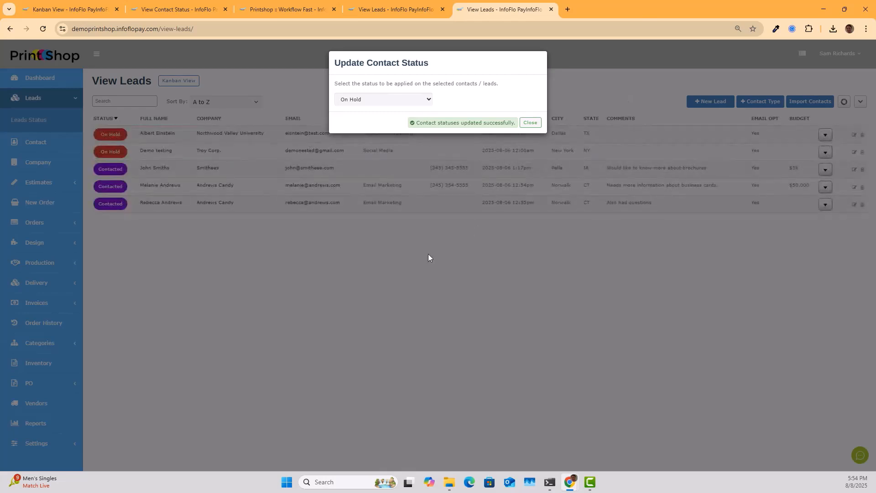
click(530, 123)
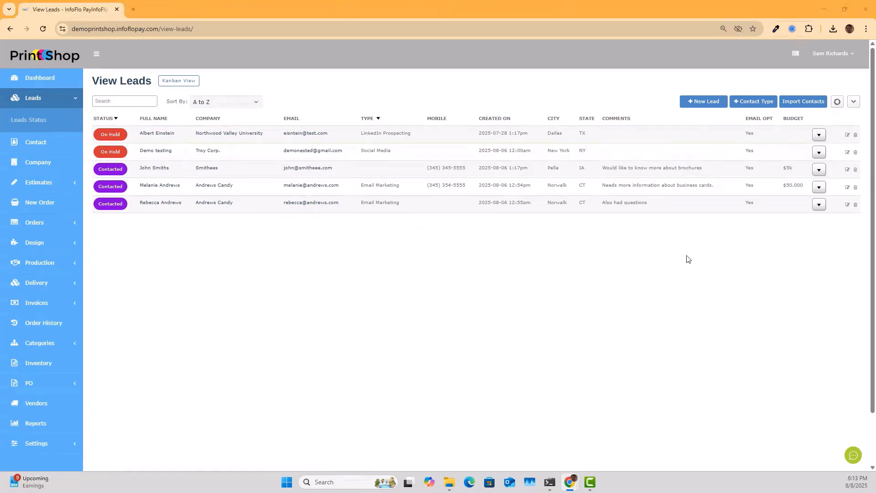
- Start a new lead and enter the contact's first name, last name and e-mail address
click(706, 104)
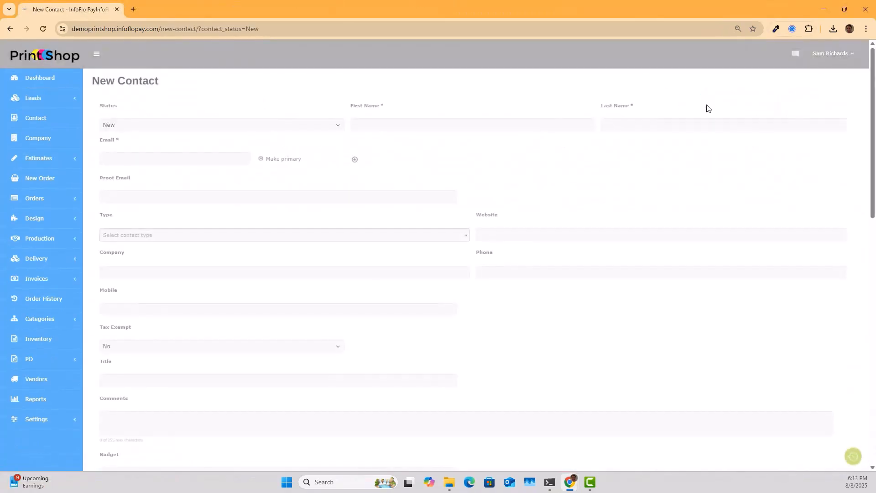
click(443, 128)
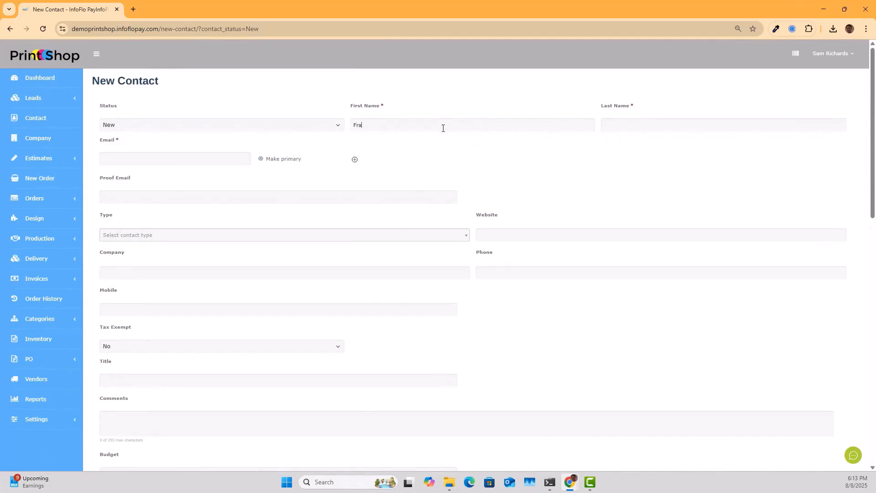
key(Tab)
click(224, 153)
click(398, 237)
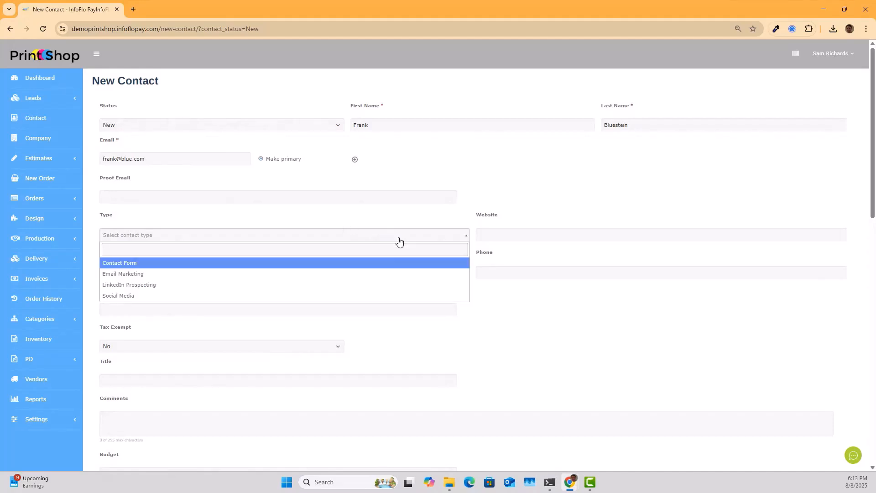
click(192, 279)
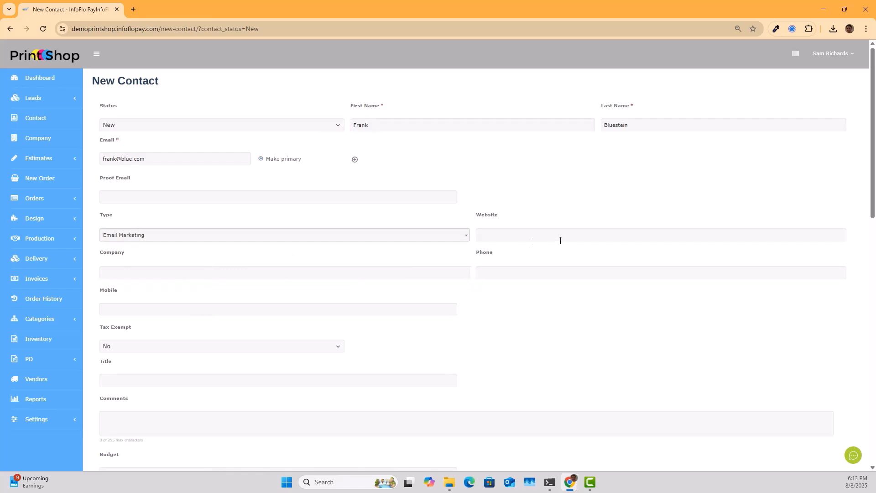
text(www.blue.com)
click(318, 268)
text(Blue Corp)
click(524, 269)
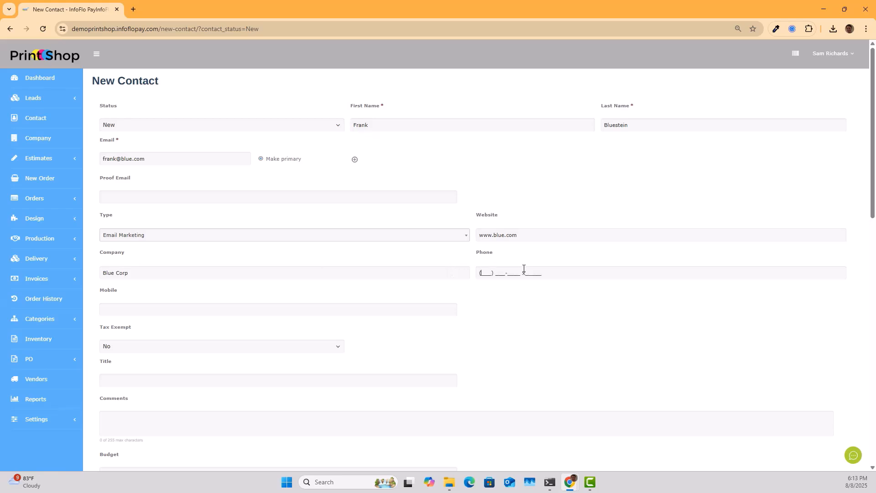
text(34535453)
click(151, 309)
- Enter the mobile number, title President, a brochures and business cards comment, and $5000 budget
scroll(419, 327, down, 2)
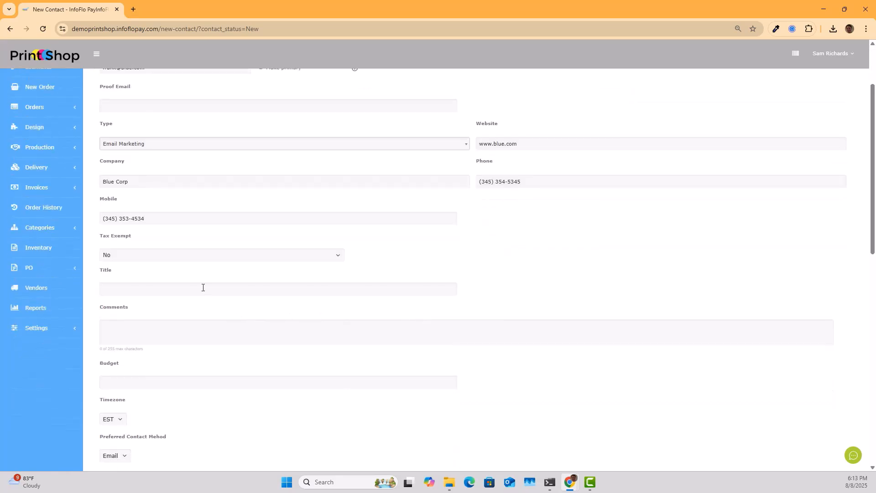
click(201, 287)
text(Pre)
text(este)
text(d in brochures and busine)
text(ss cards.)
click(196, 380)
text($5000)
- Set timezone to CST and preferred contact method to Phone, keeping Email Opt at Yes
scroll(213, 393, down, 3)
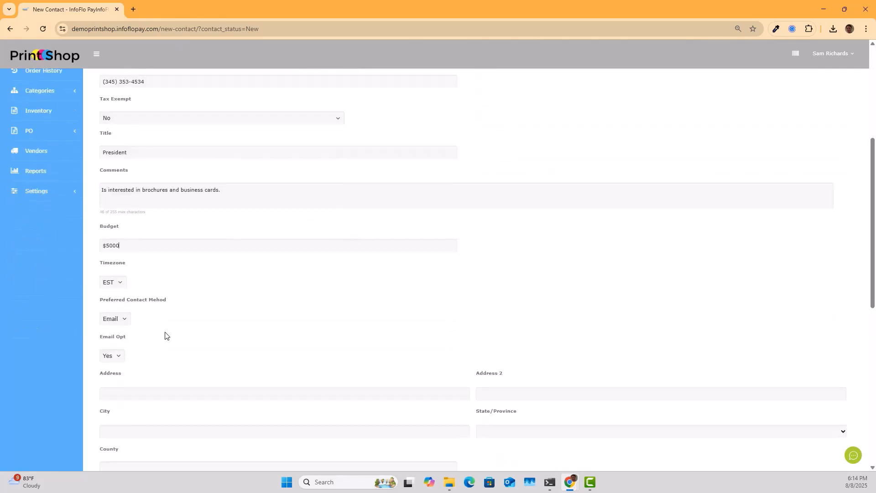
click(112, 283)
click(109, 307)
click(120, 319)
click(119, 345)
click(116, 356)
- Fill the location fields from the suggested street address and submit the new lead
scroll(305, 350, down, 2)
click(177, 299)
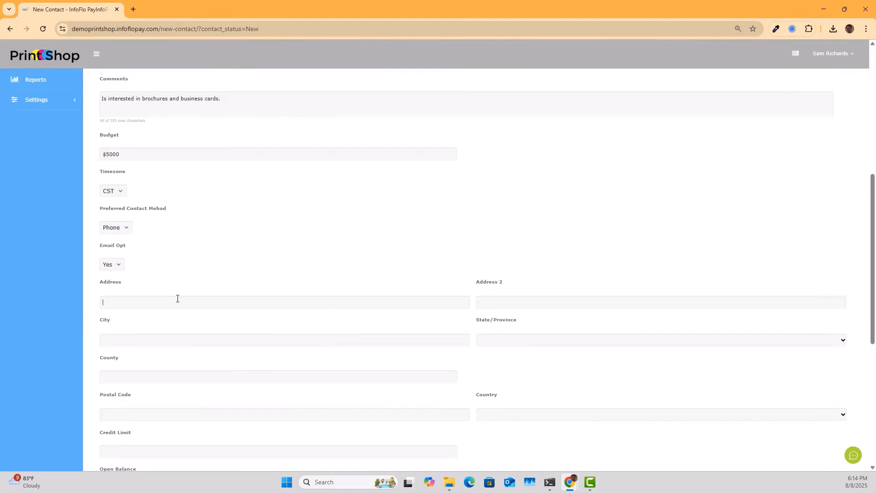
text(123 ma)
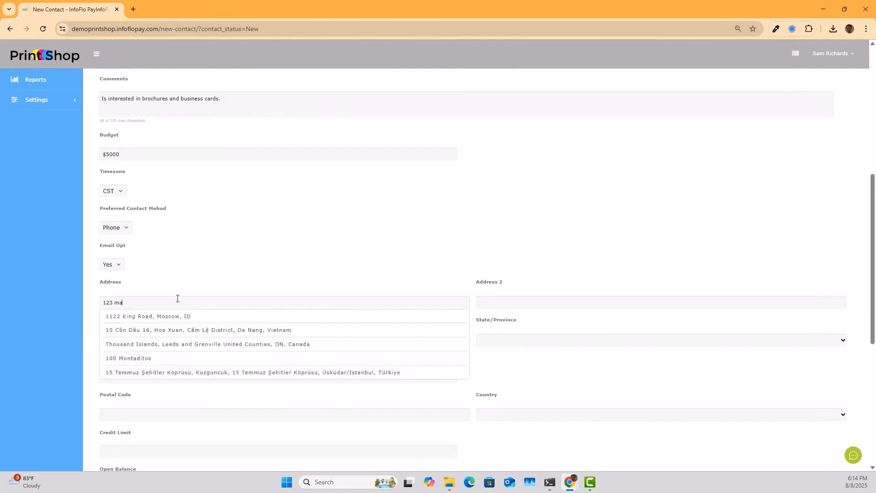
text(in)
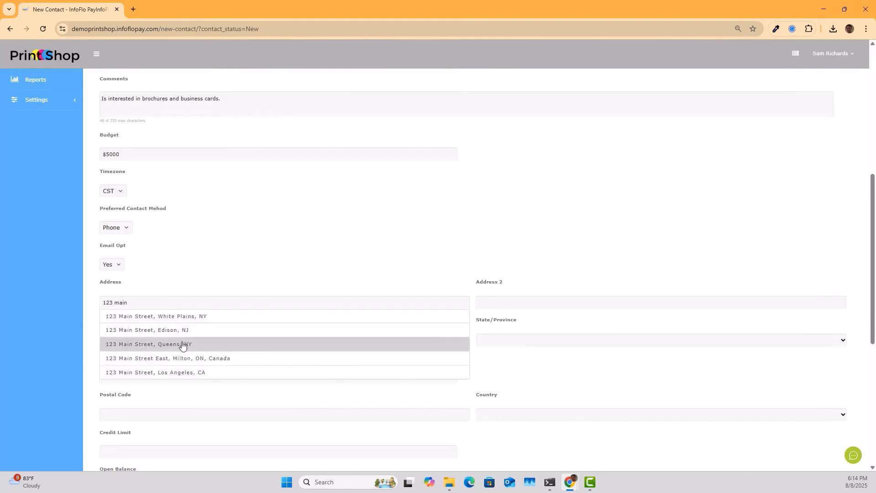
click(183, 344)
scroll(292, 372, down, 2)
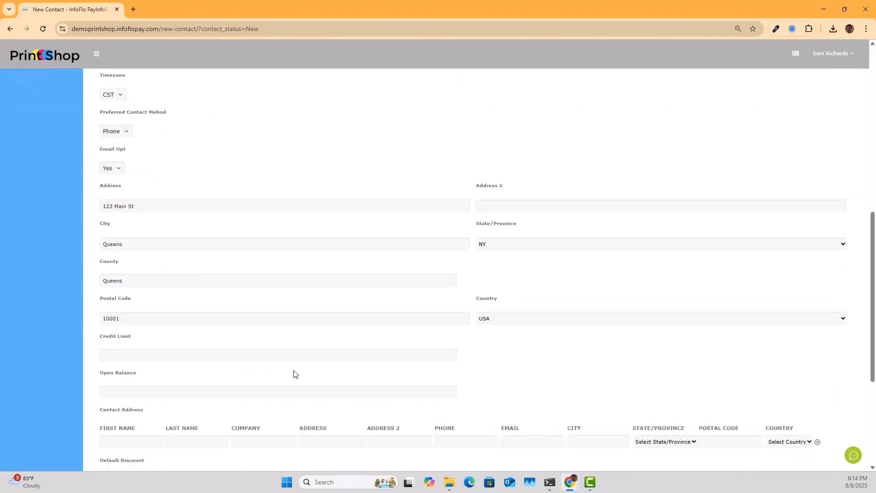
scroll(294, 374, down, 4)
click(128, 415)
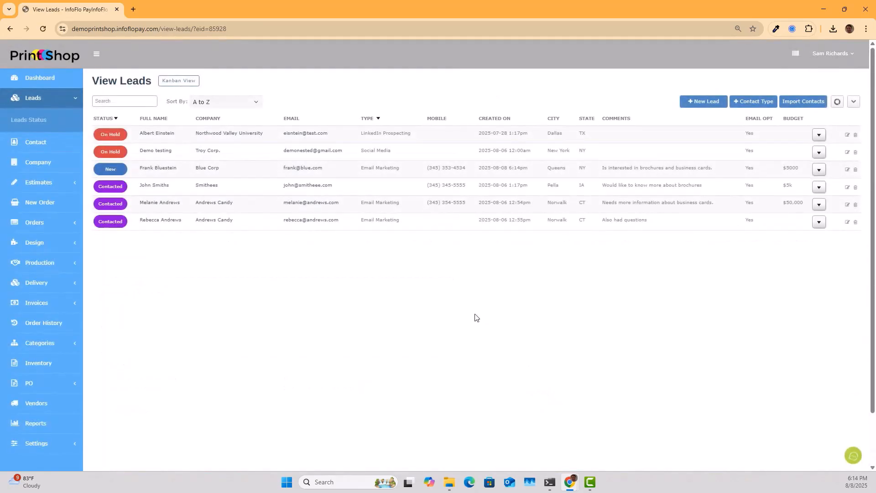
- Check the new Blue Corp lead in the list and open the extra options dropdown
drag(138, 169, 224, 169)
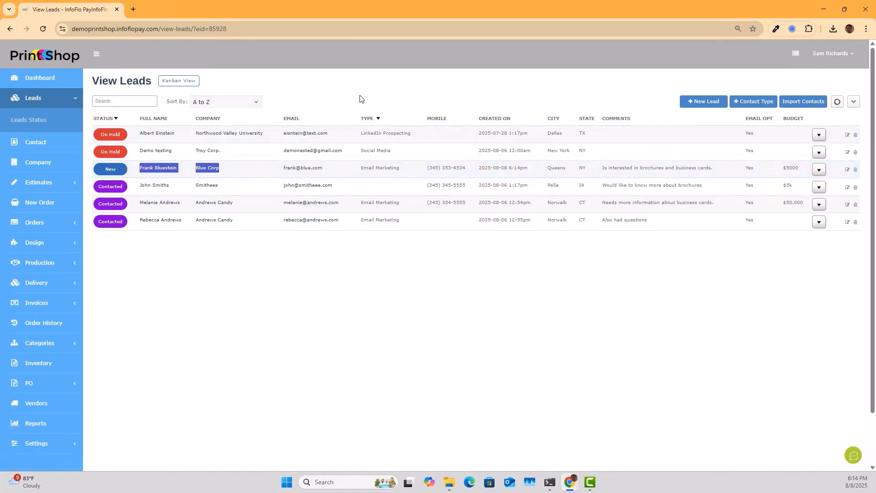
click(377, 92)
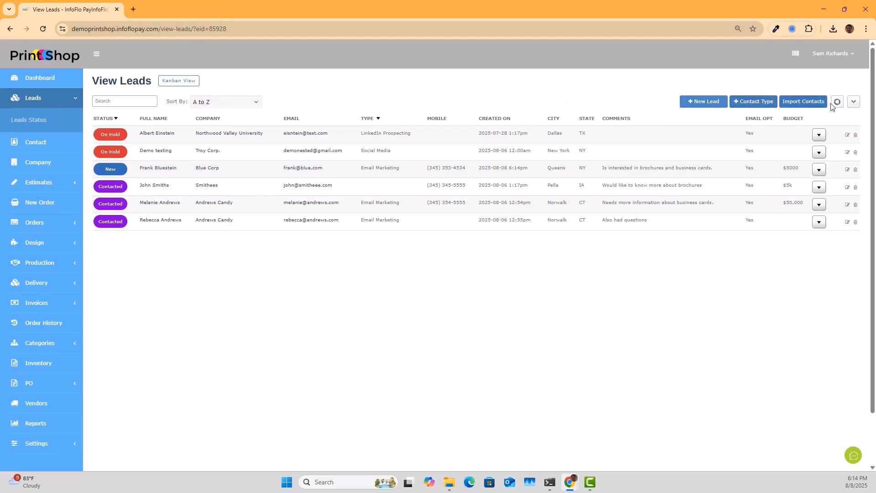
click(855, 101)
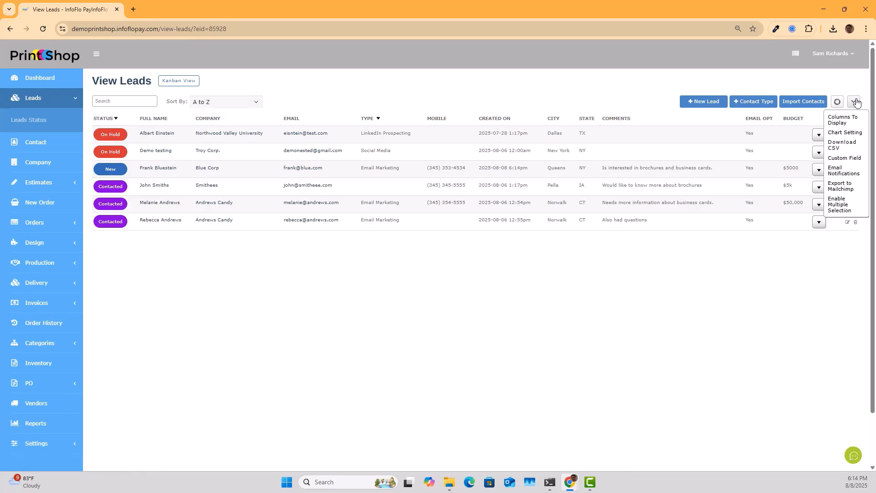
- Open Custom Field settings to view the five contact fields, then return to Leads
click(839, 157)
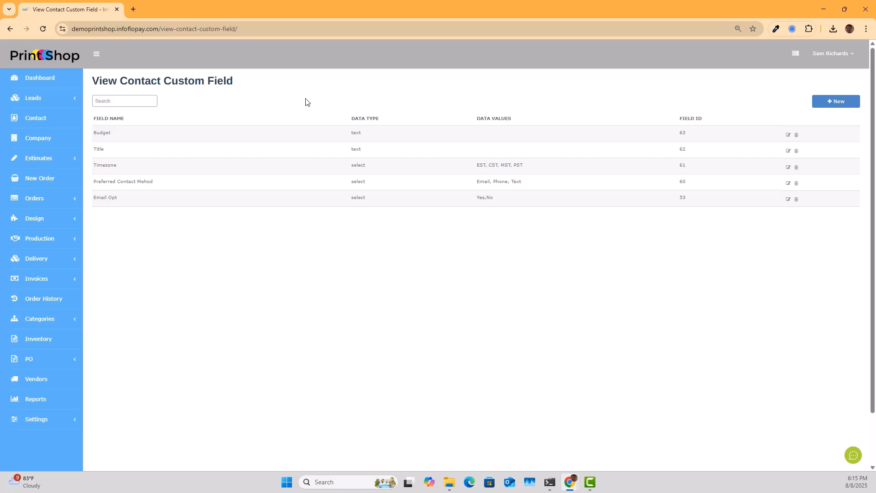
click(39, 98)
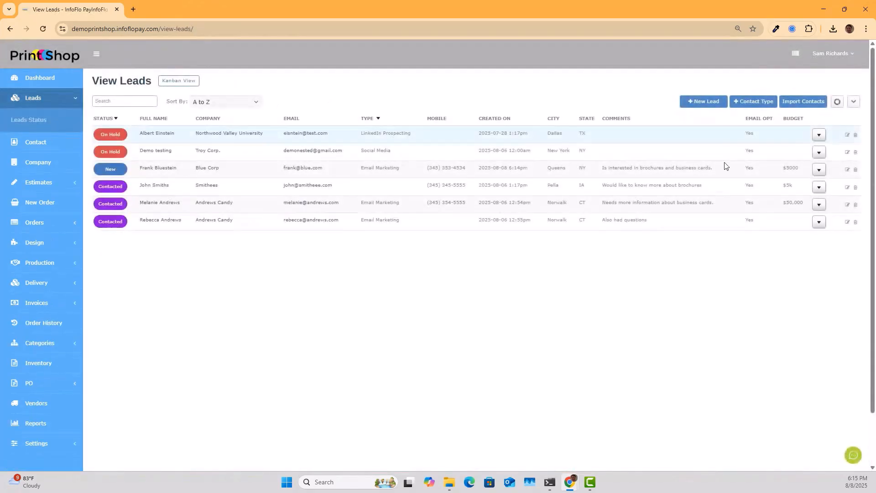
click(848, 169)
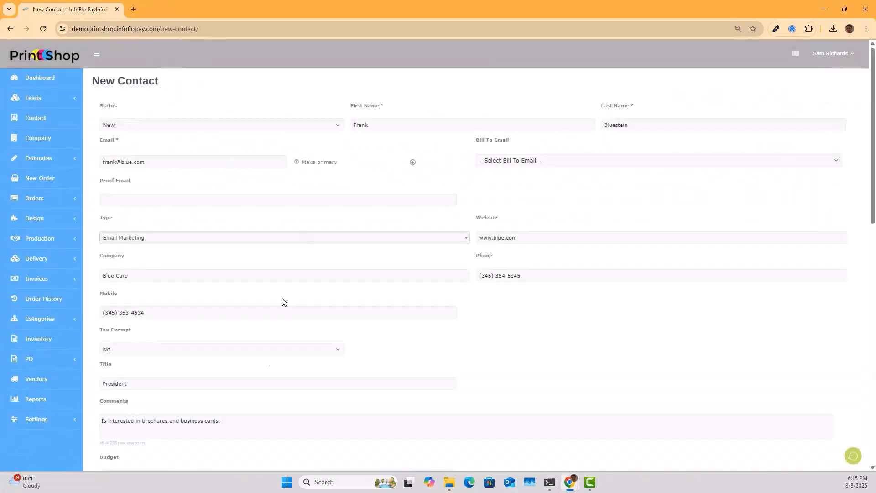
scroll(253, 413, down, 4)
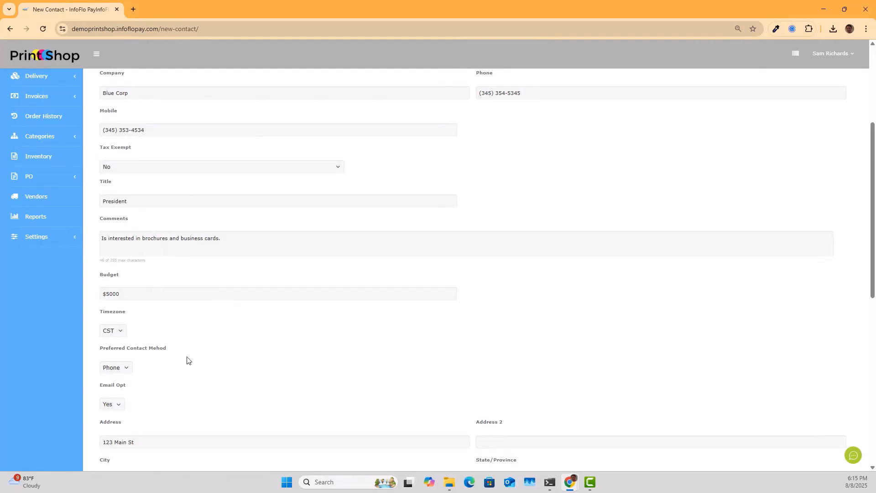
scroll(191, 358, down, 9)
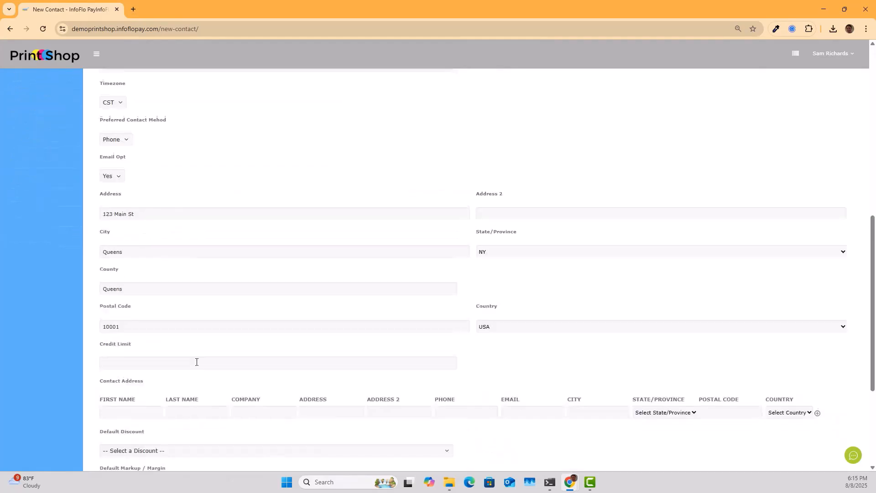
scroll(234, 381, up, 10)
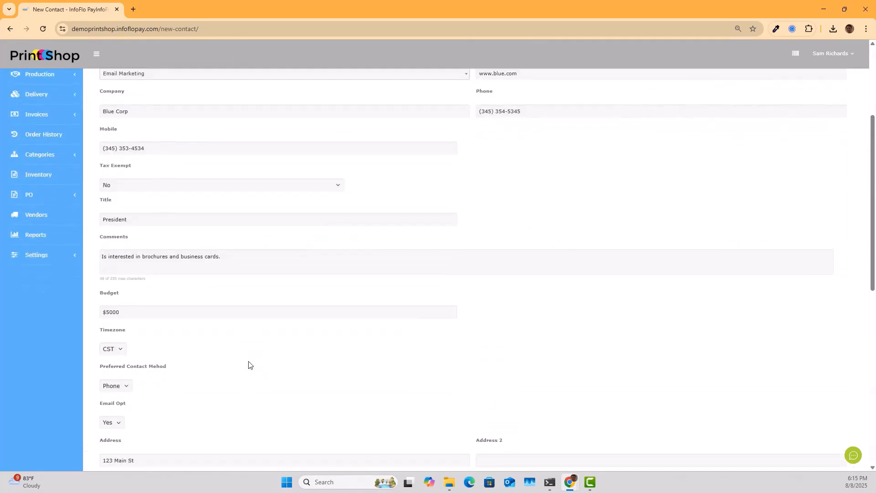
scroll(248, 364, down, 1)
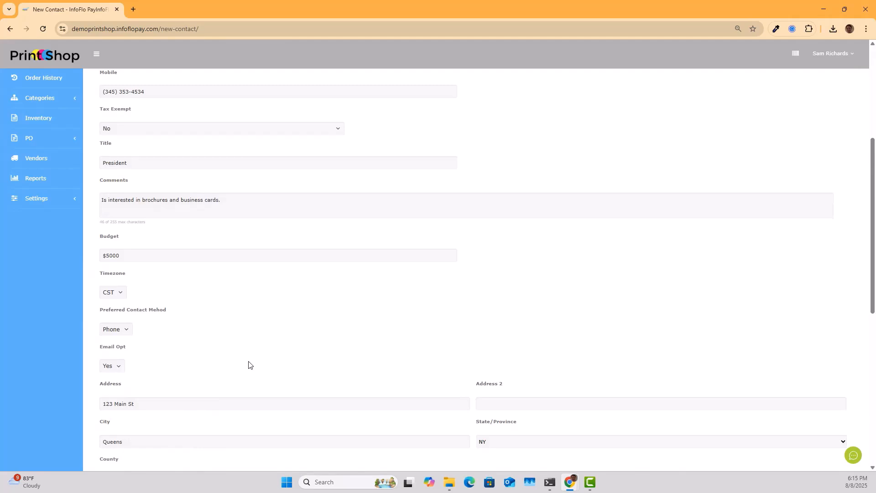
scroll(307, 347, up, 4)
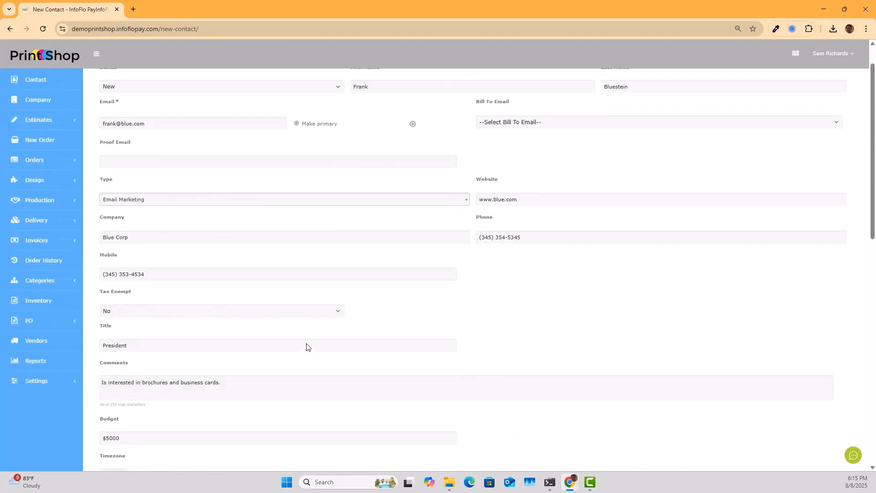
scroll(273, 265, up, 1)
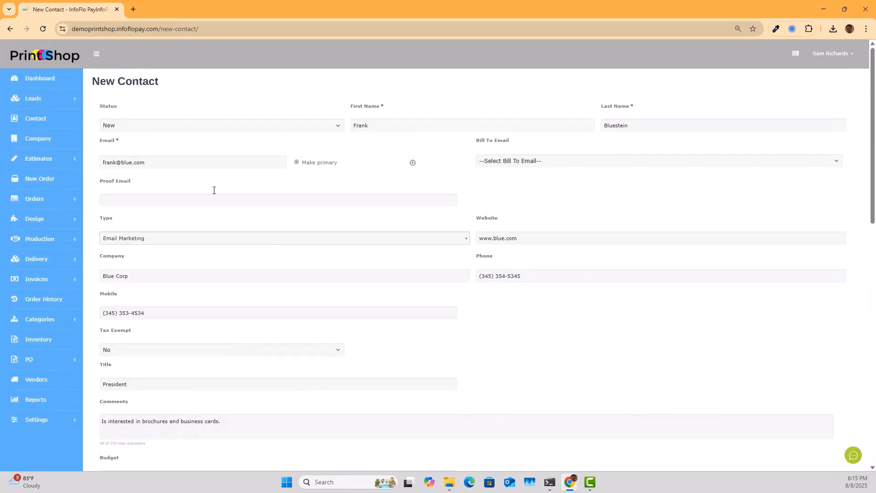
click(49, 108)
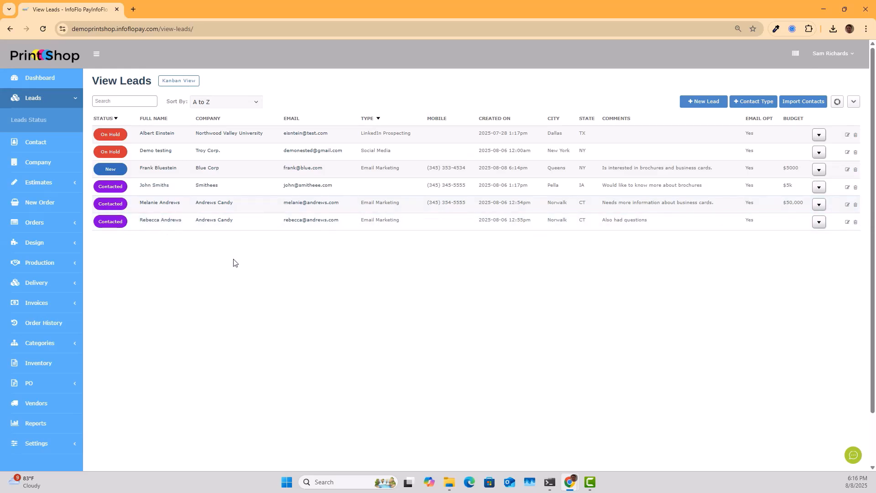
click(206, 168)
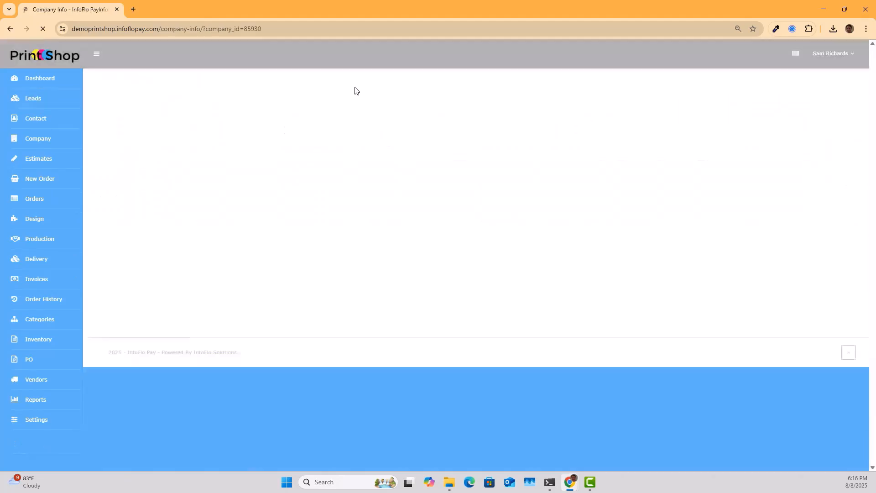
click(177, 93)
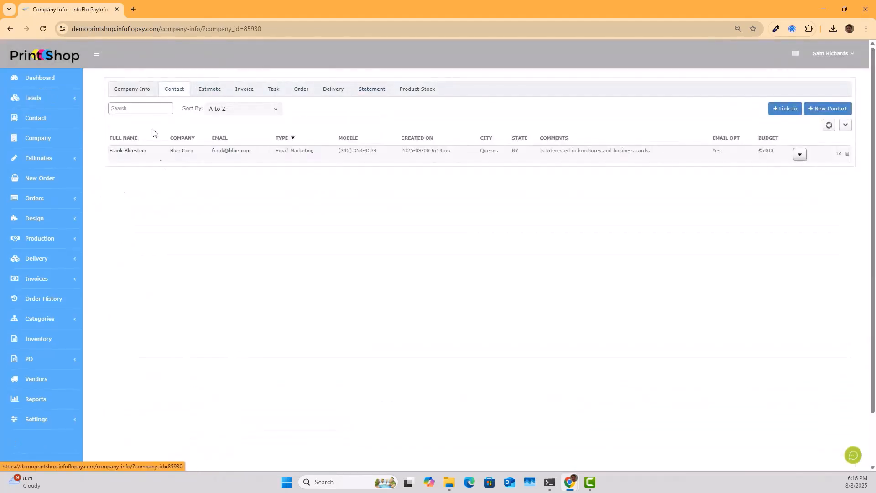
click(826, 111)
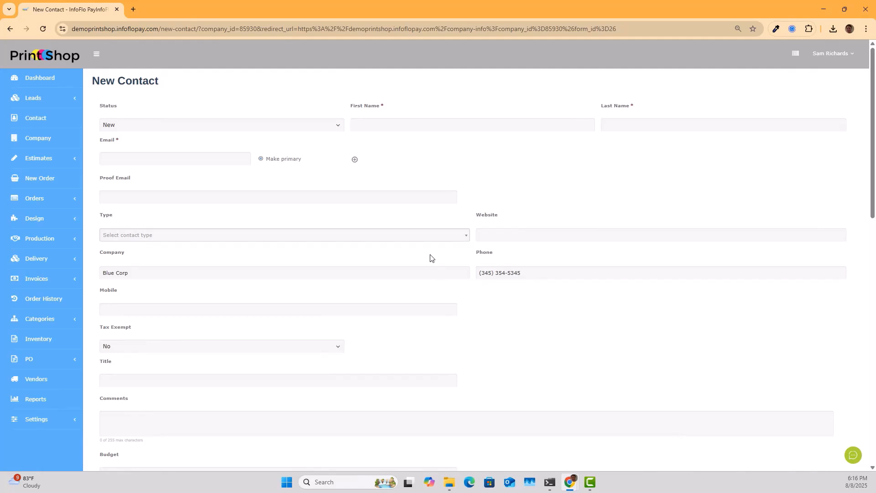
scroll(387, 242, down, 2)
scroll(365, 273, up, 2)
click(36, 97)
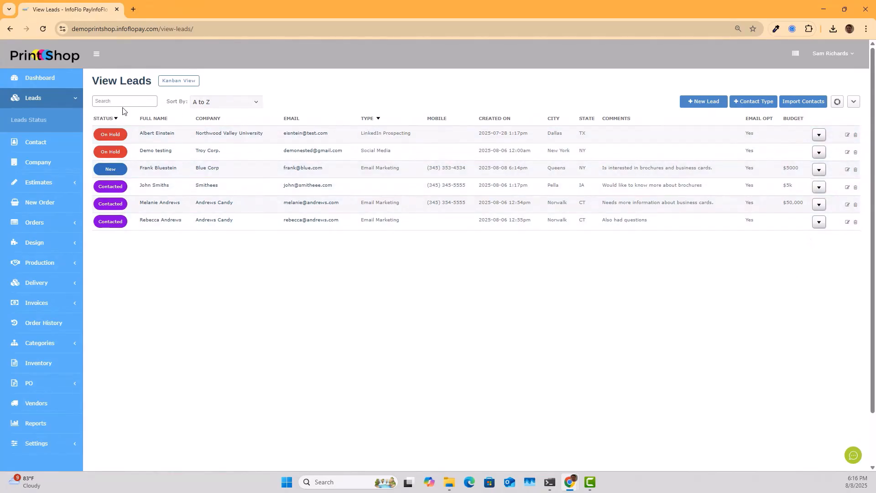
- In Columns To Display, check Timezone so it appears as a leads table column
click(854, 102)
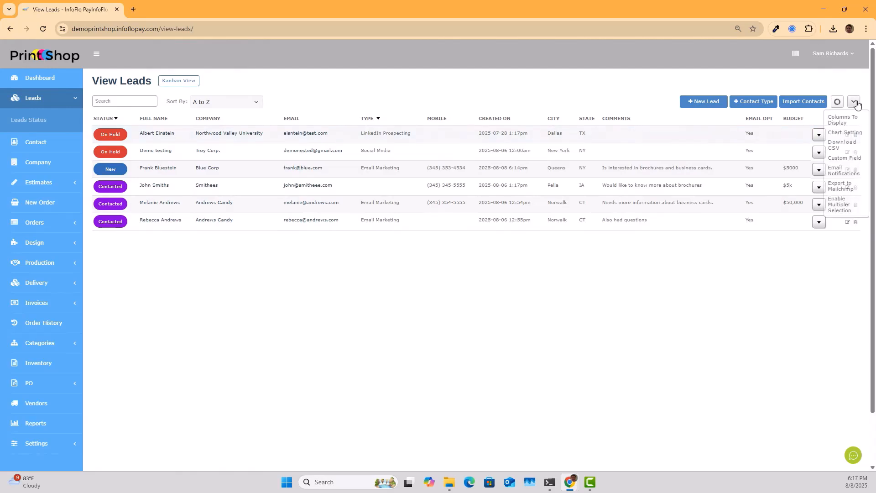
click(842, 120)
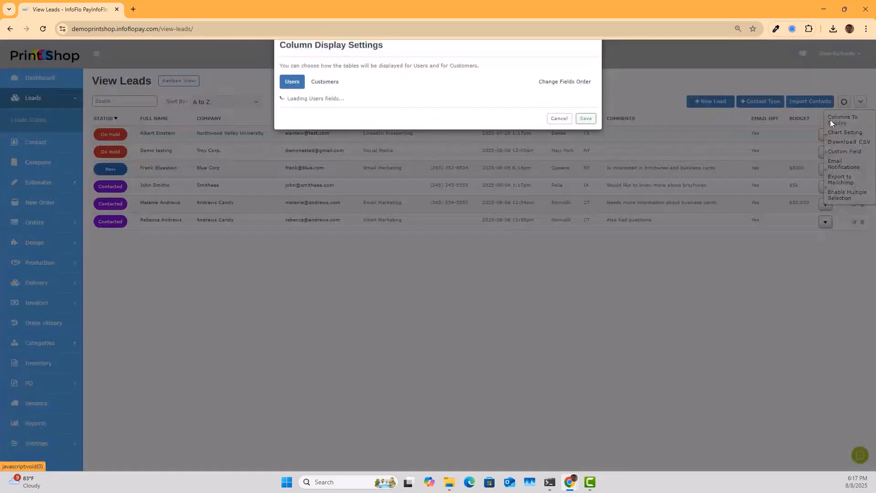
scroll(358, 246, down, 5)
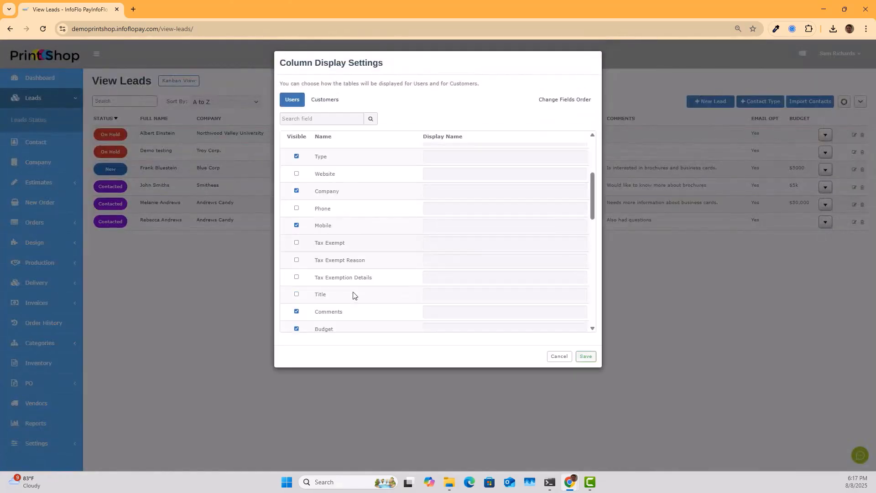
scroll(353, 297, down, 10)
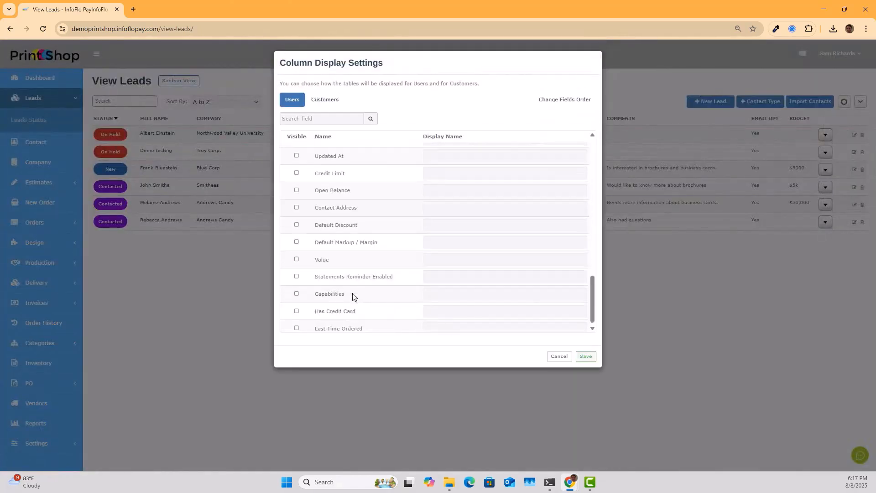
scroll(353, 297, down, 1)
scroll(349, 297, up, 6)
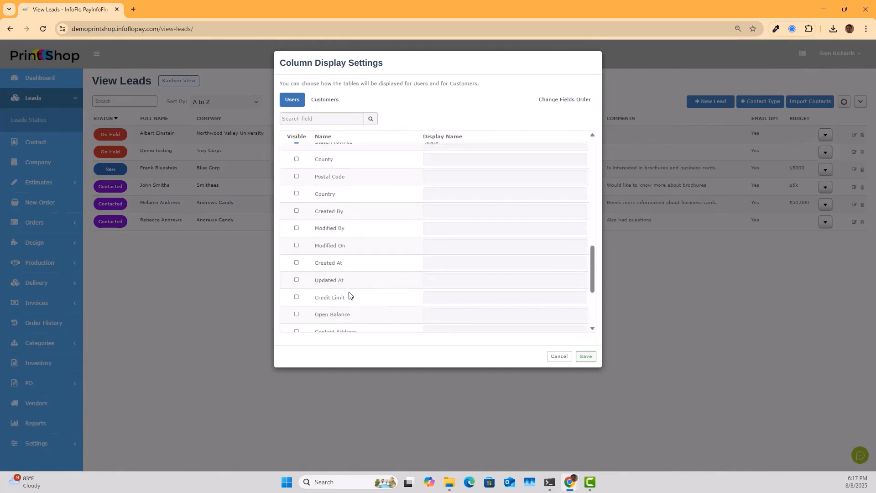
scroll(349, 295, up, 1)
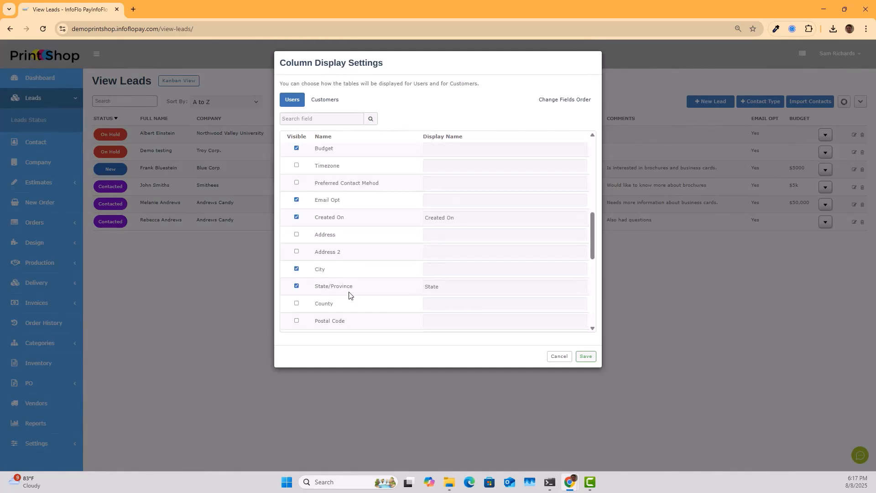
click(297, 166)
click(586, 356)
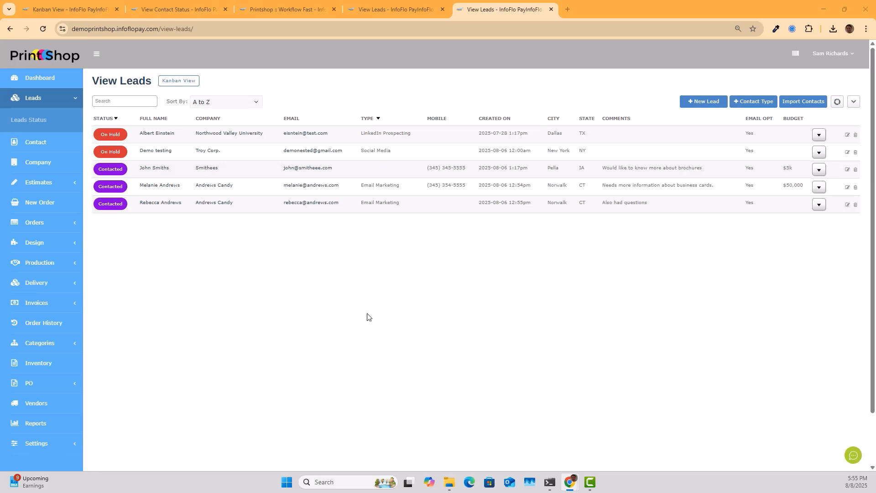
- Open the Dashboard and inspect its Leads column beside Estimates, Orders, Production and Invoices
click(47, 78)
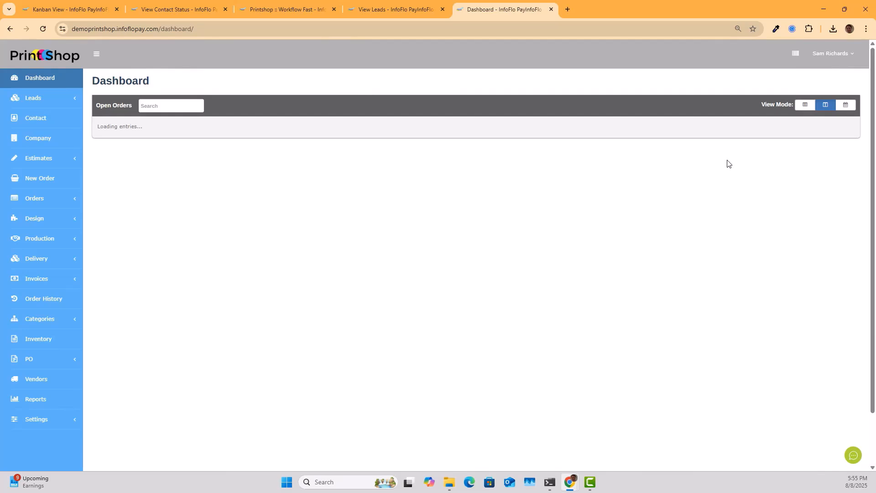
drag(136, 130, 807, 122)
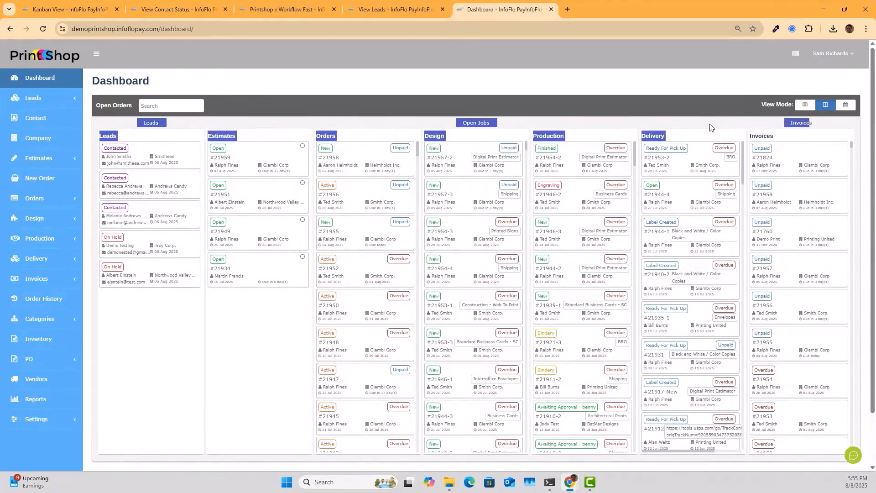
click(705, 122)
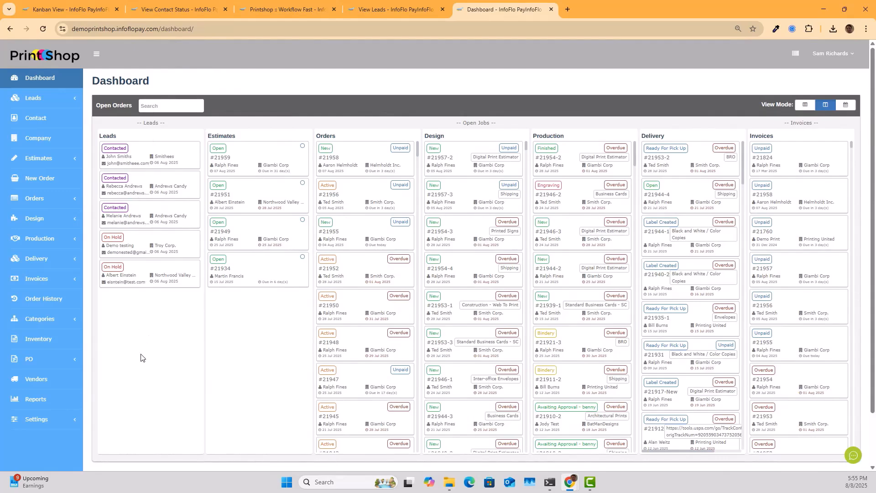
click(163, 160)
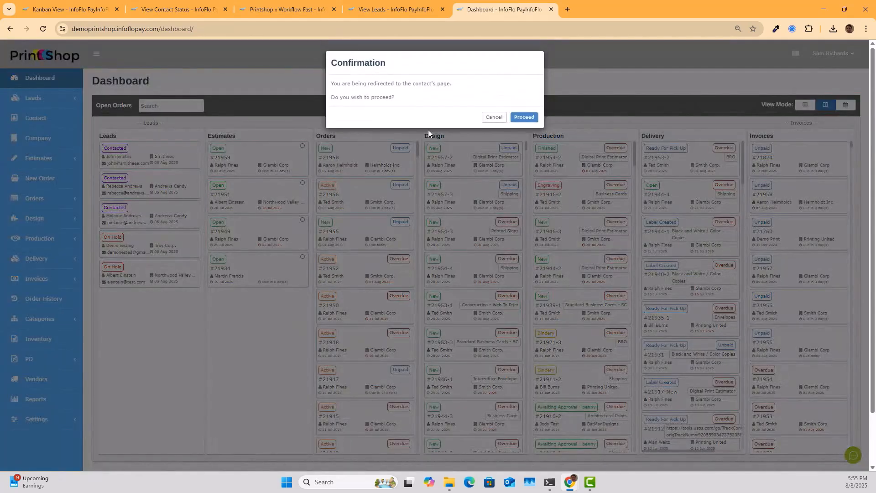
click(494, 118)
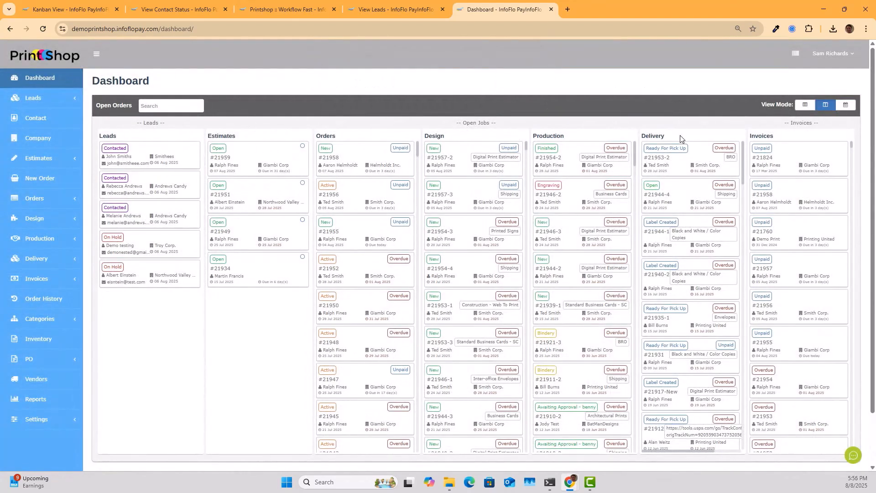
drag(786, 122, 829, 121)
click(763, 126)
scroll(792, 365, down, 3)
scroll(792, 363, up, 3)
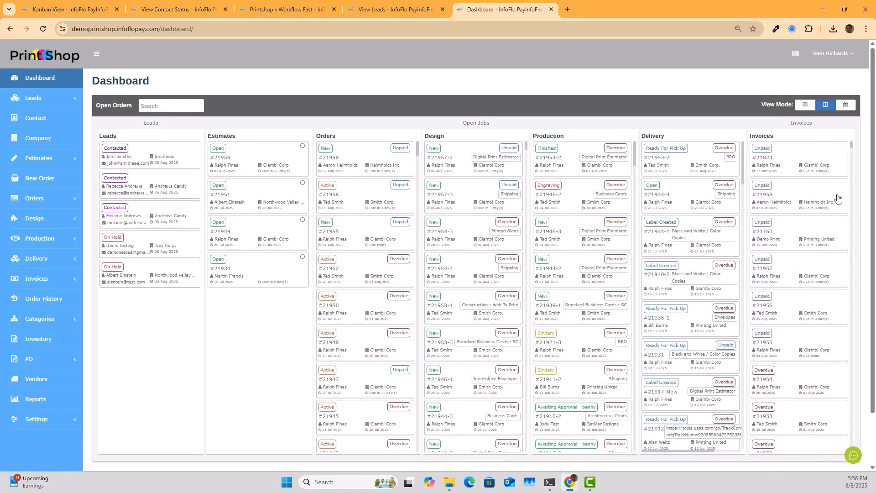